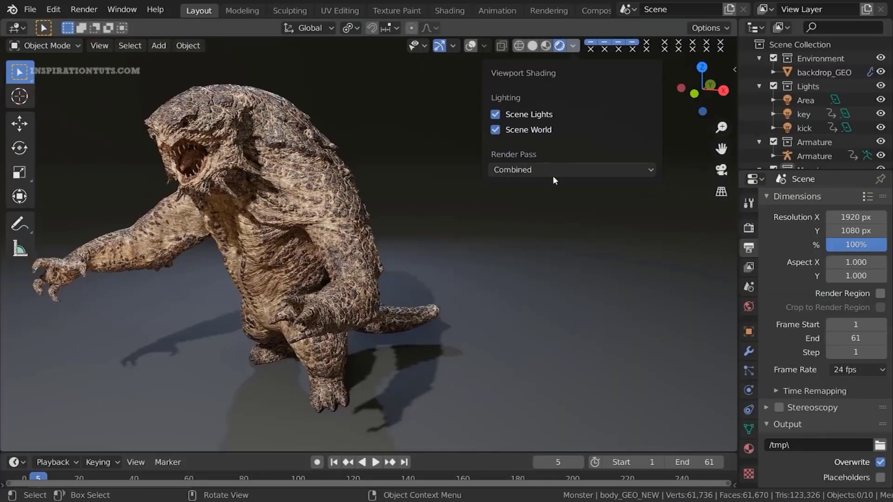
# - Add the chosen mp4 screen recordings as movie strips and show the strips' Proxy & Cache settings
pyautogui.click(553, 171)
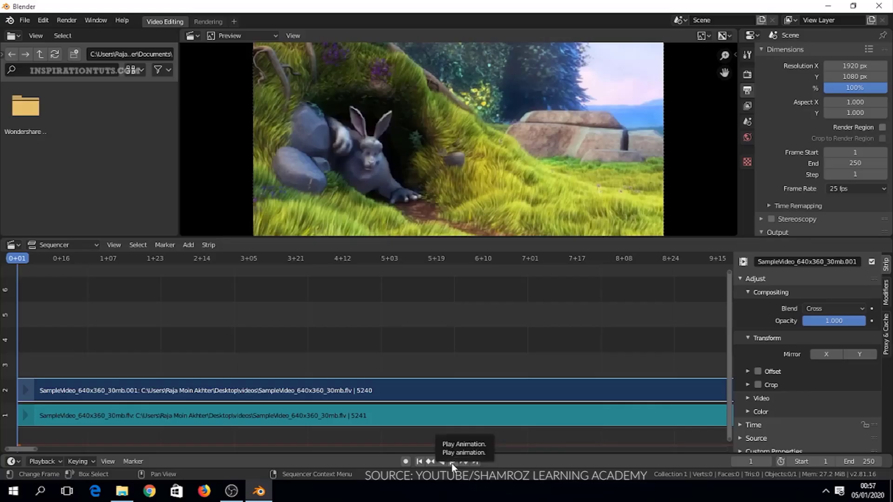
pyautogui.click(451, 463)
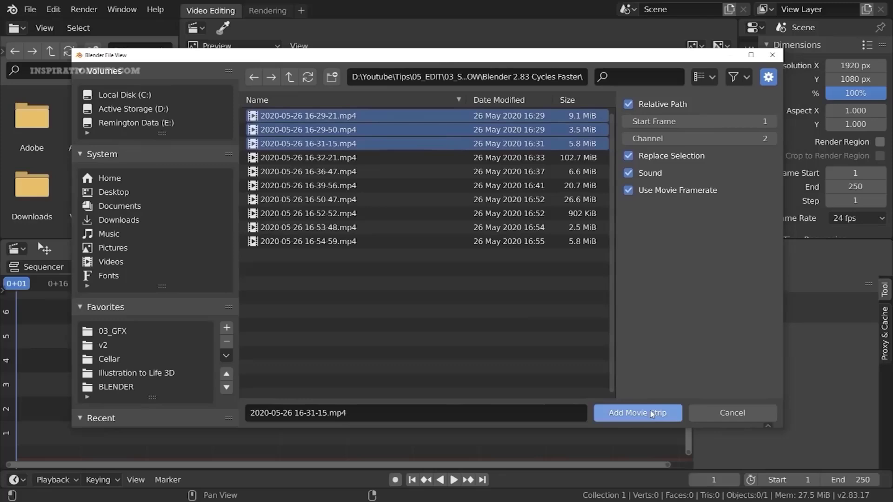
pyautogui.click(668, 413)
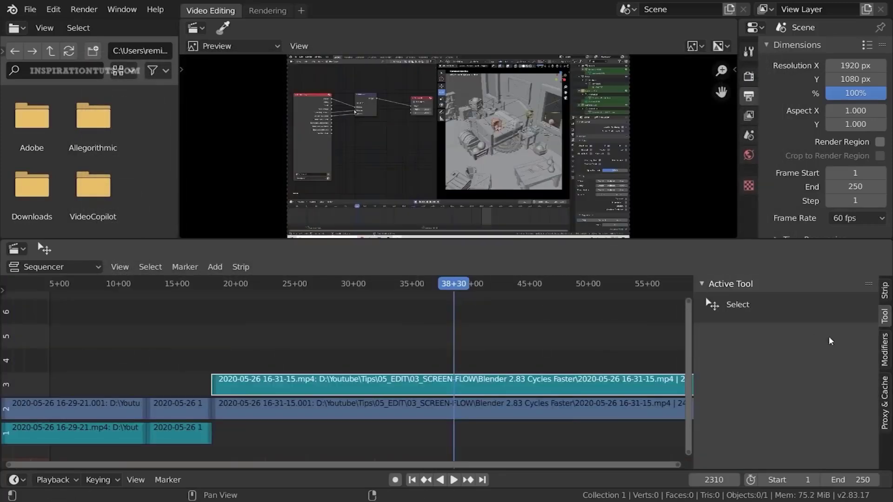
pyautogui.click(886, 395)
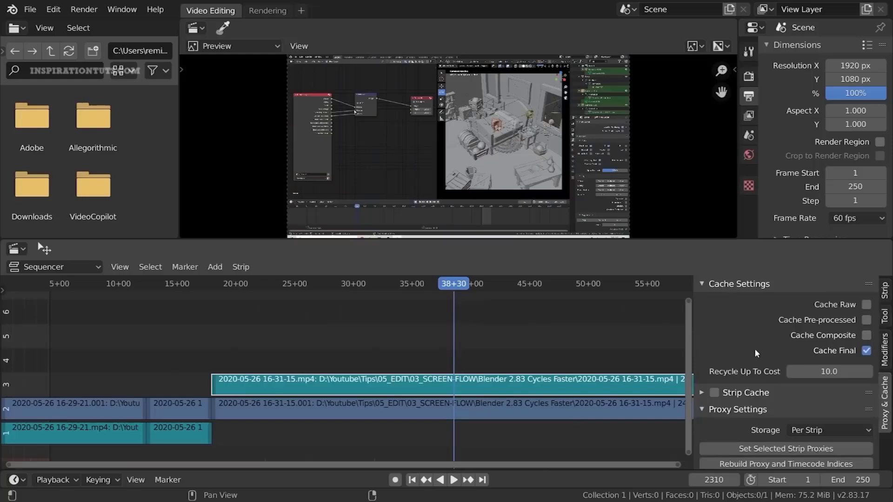
pyautogui.scroll(-1, 757, 353)
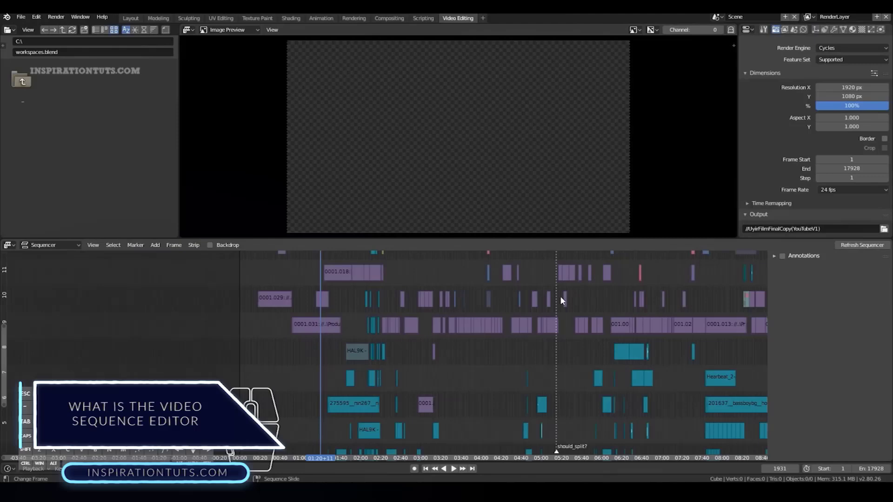
# - Start a new Video Editing project with Uyir_Youtube2.mp4 added and the frame rate at 29.97 fps
pyautogui.moveTo(564, 299); pyautogui.dragTo(353, 329)
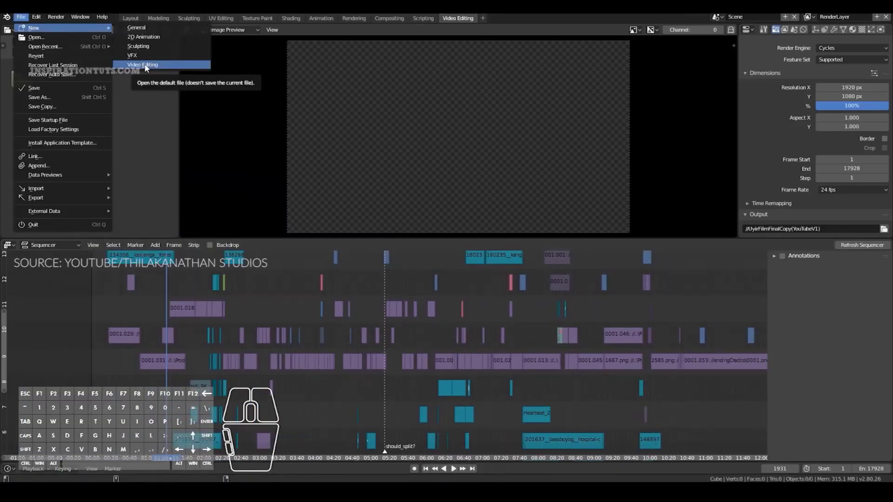
pyautogui.click(145, 65)
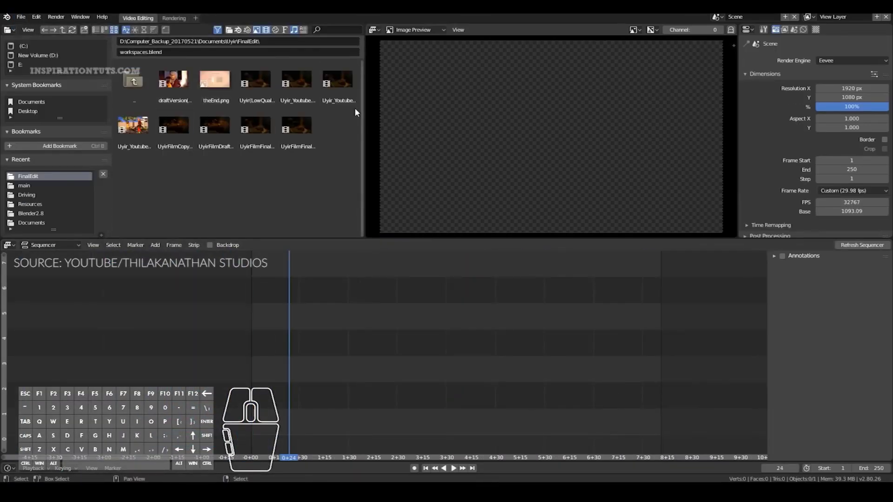
pyautogui.moveTo(359, 113); pyautogui.dragTo(340, 114)
pyautogui.moveTo(155, 132); pyautogui.dragTo(295, 329)
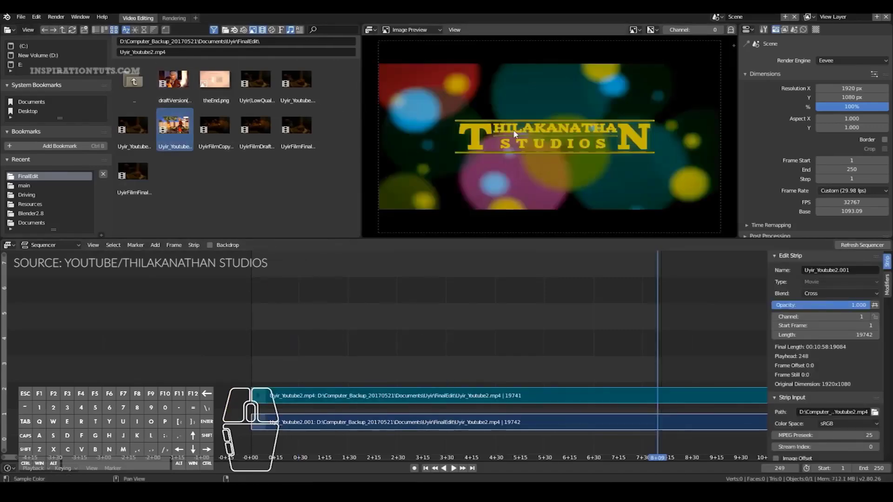
pyautogui.click(838, 230)
pyautogui.press('Home')
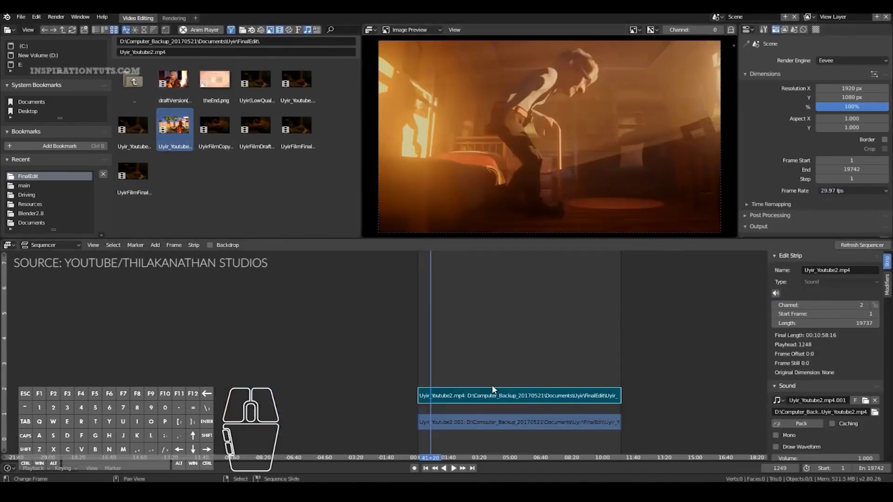
# - Slide the lower video strip earlier so it starts at frame -676, then frame it in view
pyautogui.click(448, 403)
pyautogui.rightClick(453, 422)
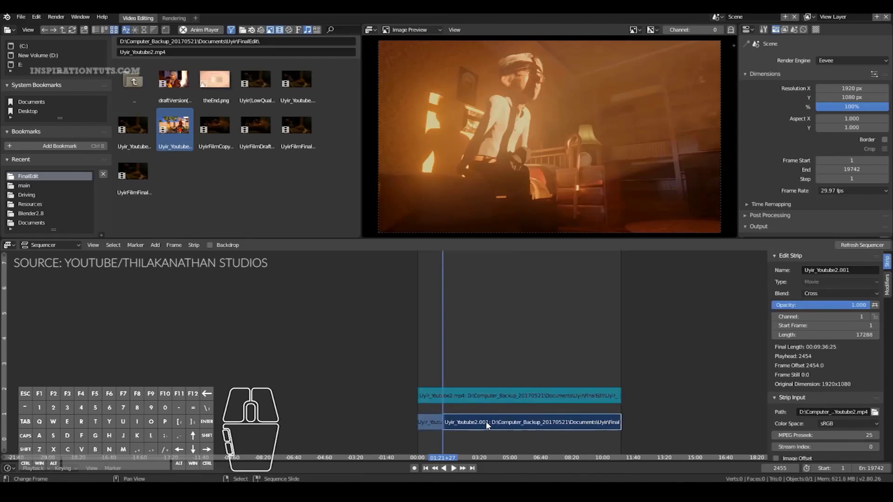
pyautogui.moveTo(488, 426); pyautogui.dragTo(439, 423)
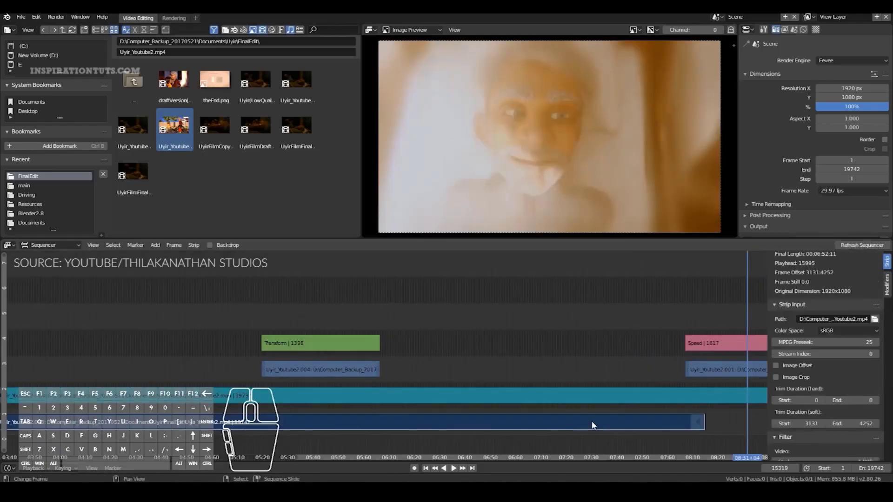
pyautogui.click(591, 425)
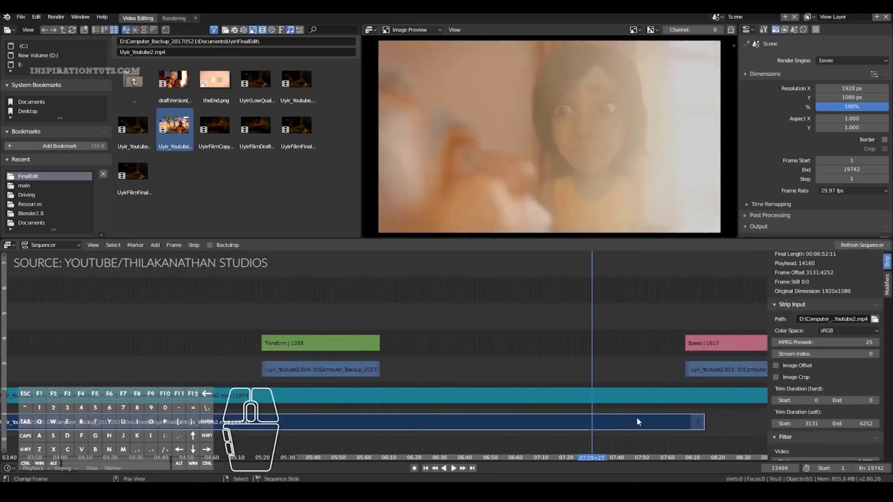
pyautogui.click(627, 418)
pyautogui.hscroll(3, 574, 424)
pyautogui.rightClick(574, 422)
pyautogui.press('KP_Decimal')
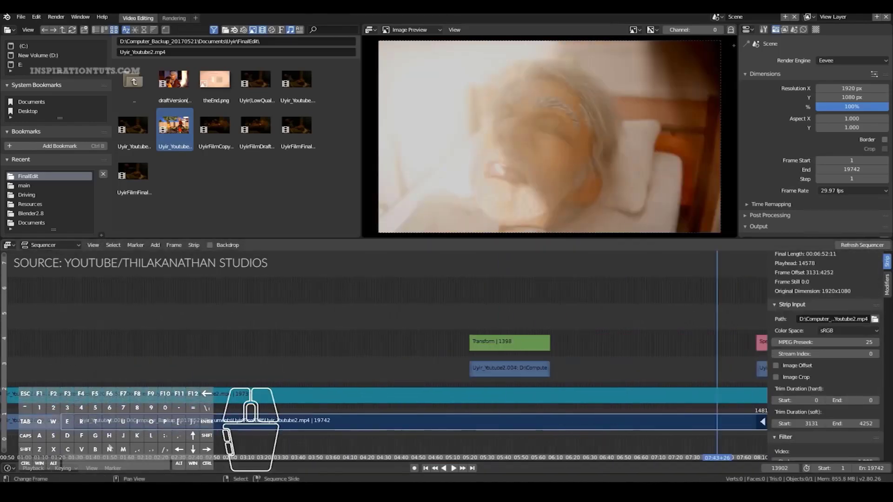
pyautogui.scroll(5, 422, 425)
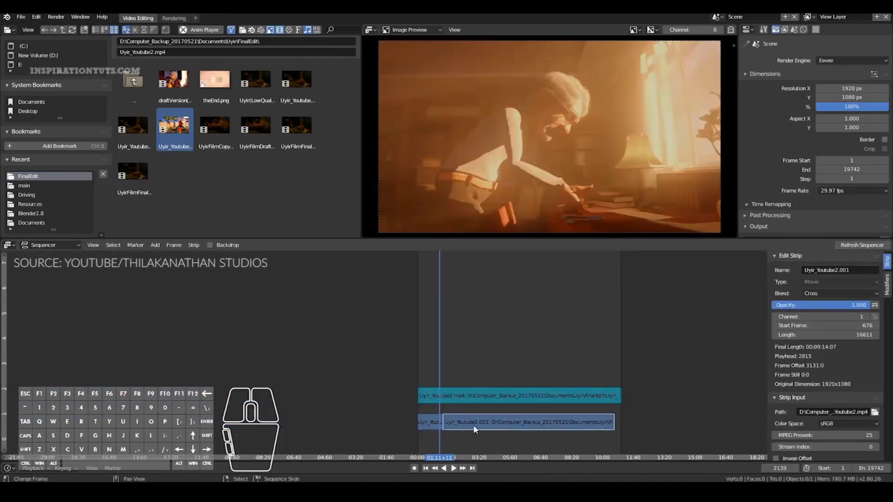
# - Review the MPEG-4 / H.264 encoding settings and open the Audio Codec list to see AAC
pyautogui.click(597, 425)
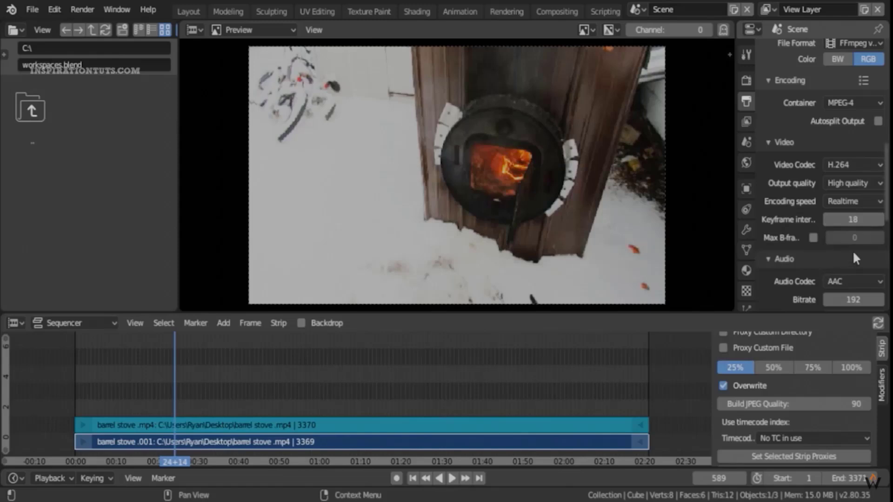
pyautogui.scroll(-3, 836, 251)
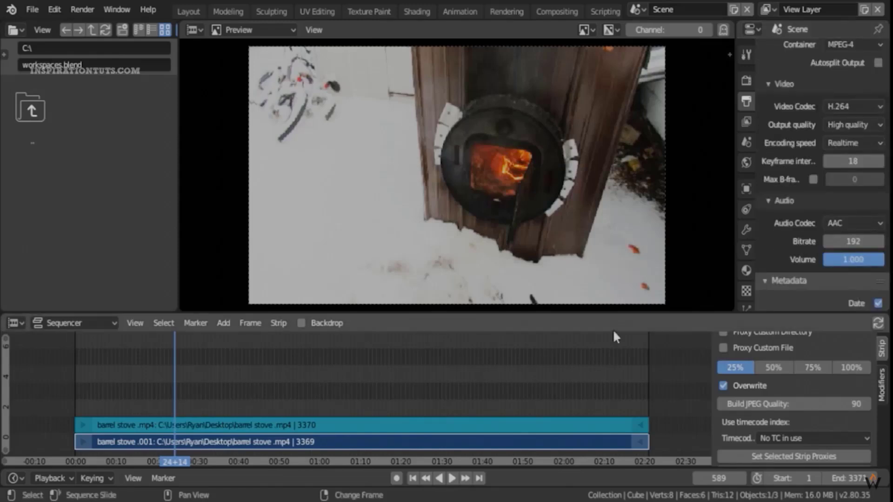
pyautogui.click(871, 228)
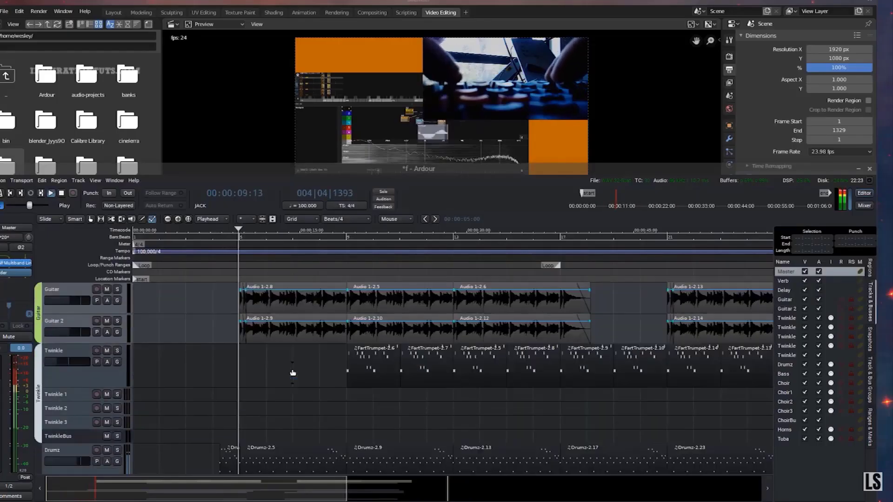
pyautogui.scroll(-2, 292, 369)
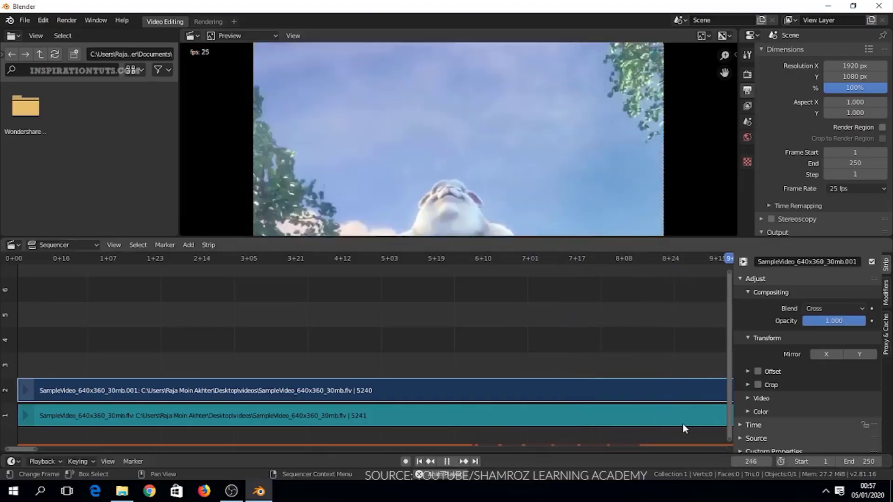
# - Stop playback at frame 43 and zoom the Sequencer out to show both strips fully
pyautogui.press('space')
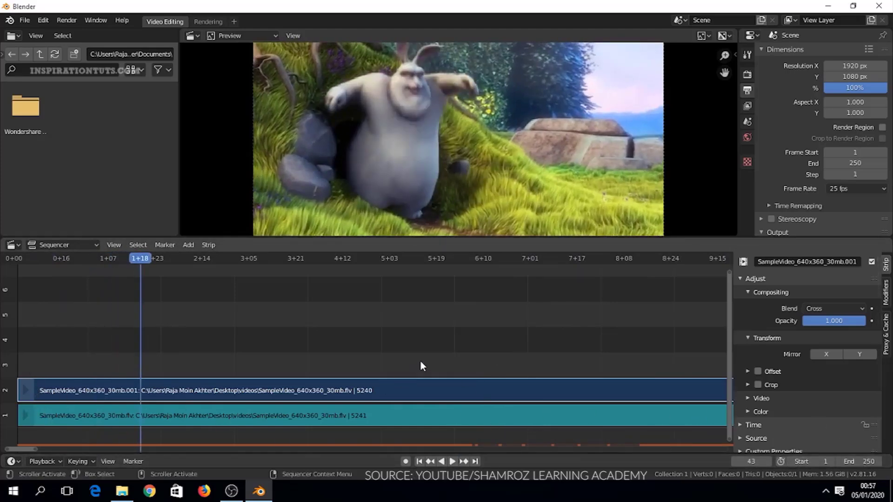
pyautogui.scroll(-4, 420, 362)
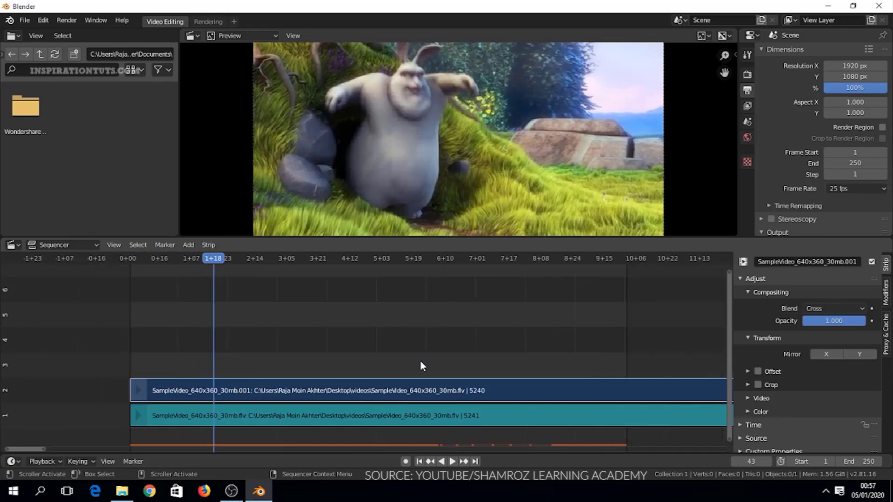
pyautogui.scroll(-6, 420, 366)
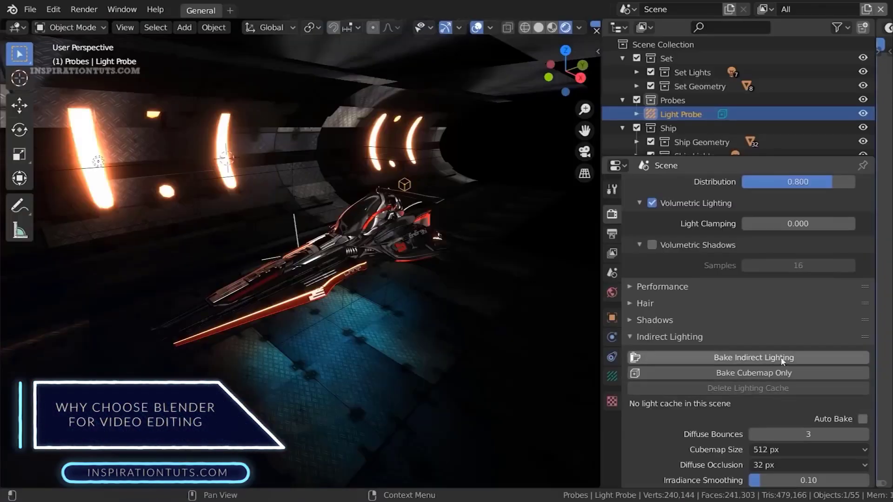
# - Bake only the reflection cubemap for the spaceship scene and orbit around it
pyautogui.click(752, 368)
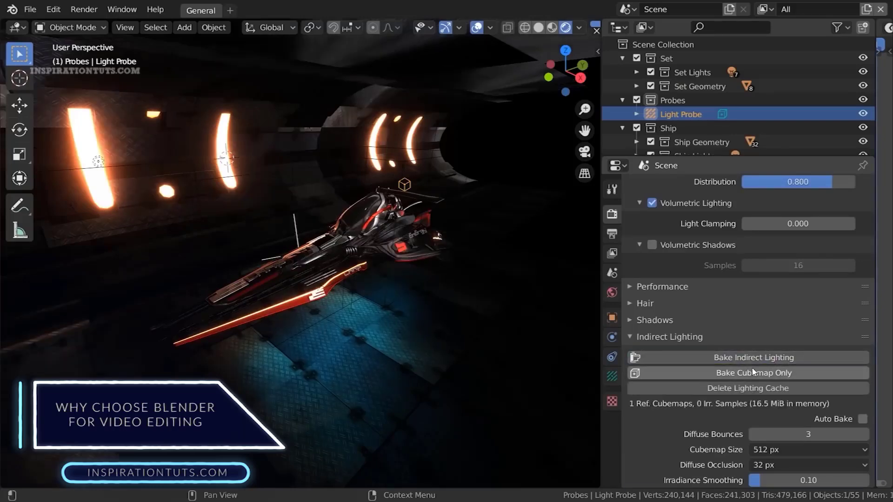
pyautogui.moveTo(453, 258); pyautogui.dragTo(311, 277)
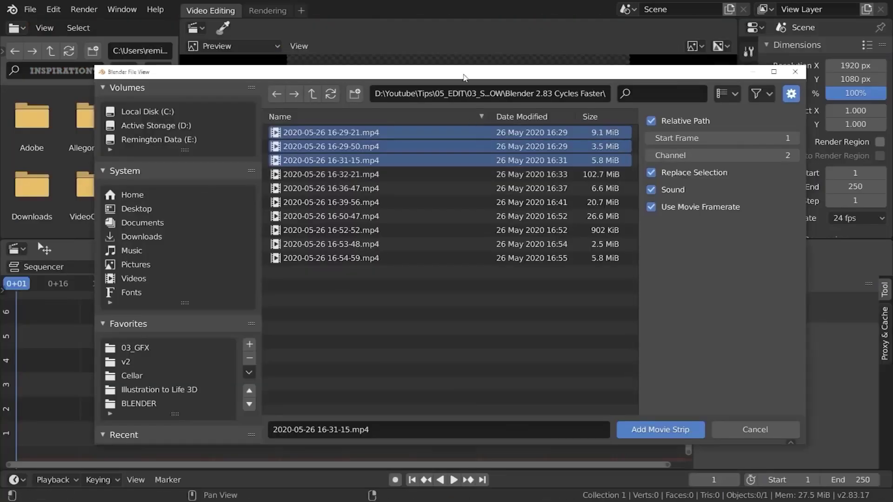
# - Add the three selected recordings as movie strips and show their Proxy & Cache settings
pyautogui.click(650, 413)
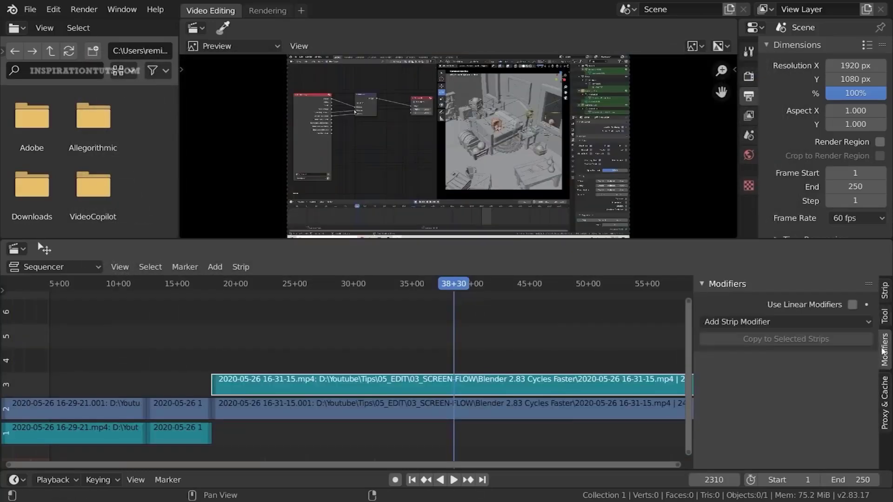
pyautogui.click(884, 400)
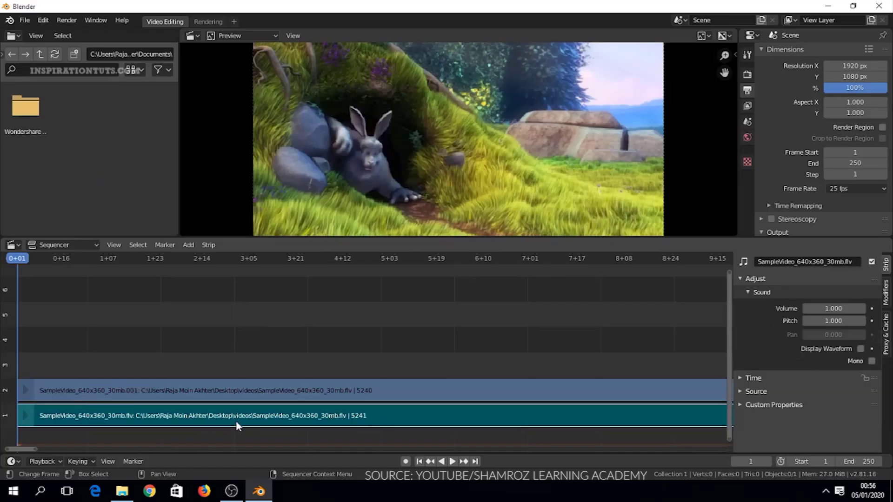
# - Make the upper SampleVideo_640x360_30mb.001 strip in channel 2 active and play the video
pyautogui.click(251, 399)
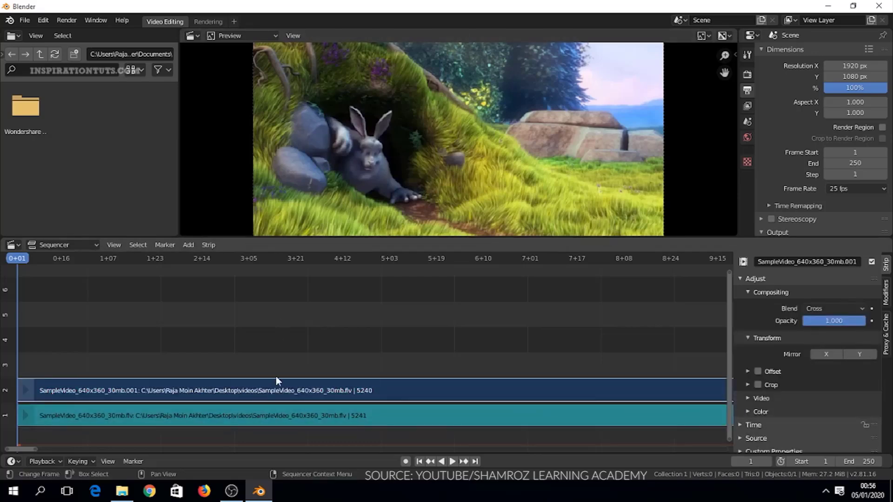
pyautogui.click(451, 463)
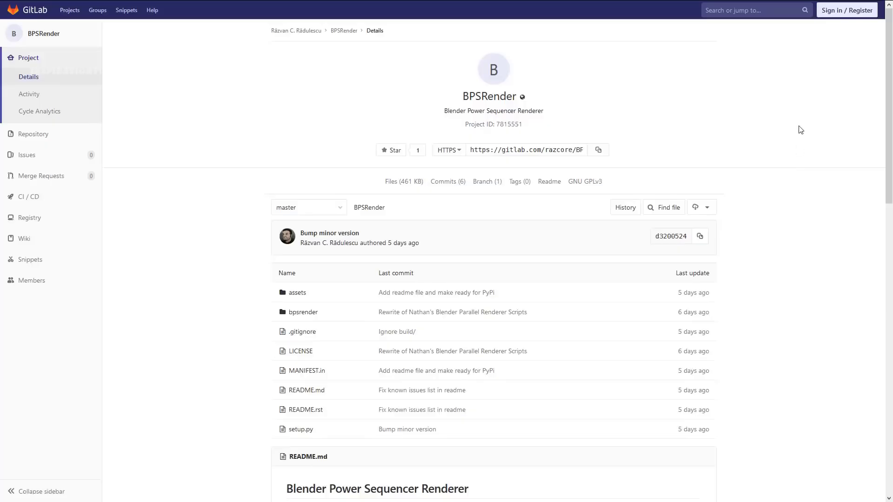
pyautogui.scroll(-3, 800, 129)
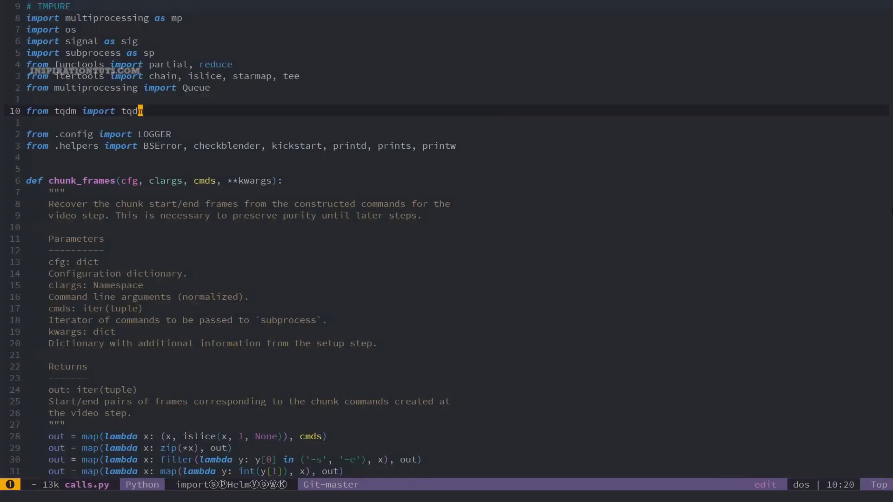
# - Fold chunk_frames and append_chunks_file, then fold every function body in calls.py
pyautogui.press('Down')
pyautogui.press('Down')
pyautogui.press('Down')
pyautogui.press('Down')
pyautogui.press('Down')
pyautogui.press('Down')
pyautogui.press('Down')
pyautogui.press('Down')
pyautogui.press('Down')
pyautogui.press('Down')
pyautogui.press('Down')
pyautogui.press('Down')
pyautogui.press('Down')
pyautogui.press('Down')
pyautogui.press('Down')
pyautogui.press('Down')
pyautogui.press('Down')
pyautogui.press('Down')
pyautogui.press('Down')
pyautogui.press('Down')
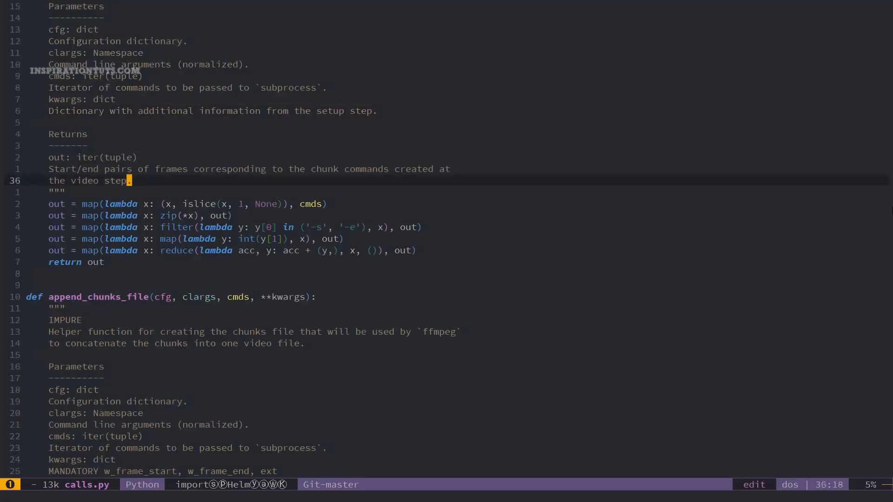
pyautogui.press('Up')
pyautogui.press('Up')
pyautogui.press('Up')
pyautogui.press('Up')
pyautogui.press('Up')
pyautogui.press('Up')
pyautogui.press('Up')
pyautogui.press('Up')
pyautogui.press('Up')
pyautogui.press('Up')
pyautogui.press('Up')
pyautogui.press('Up')
pyautogui.press('Up')
pyautogui.press('Up')
pyautogui.press('Up')
pyautogui.press('Up')
pyautogui.press('Up')
pyautogui.press('Up')
pyautogui.press('Up')
pyautogui.press('Up')
pyautogui.press('Up')
pyautogui.press('Up')
pyautogui.press('Up')
pyautogui.press('Up')
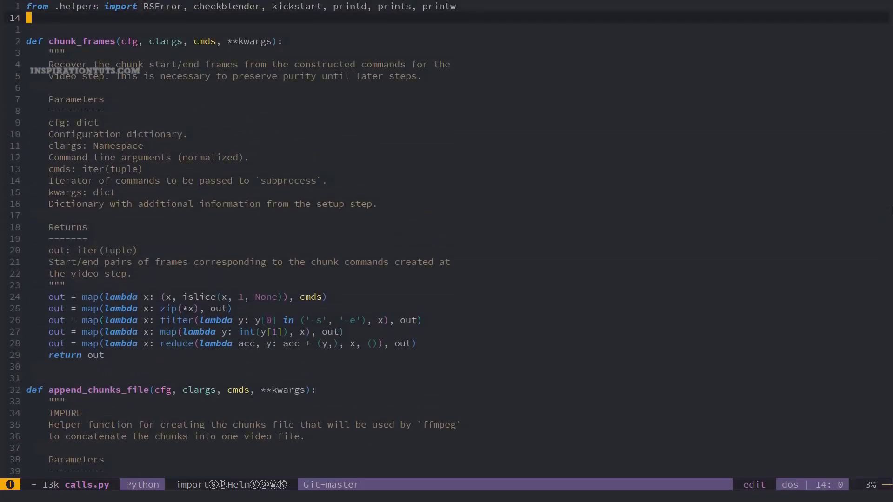
pyautogui.press('z')
pyautogui.press('c')
pyautogui.press('Down')
pyautogui.press('Down')
pyautogui.press('z')
pyautogui.press('c')
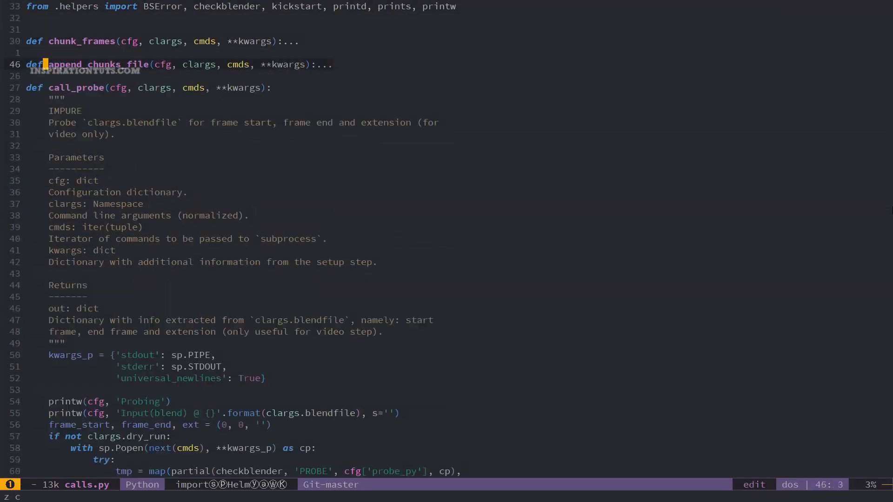
pyautogui.press('Down')
pyautogui.press('Down')
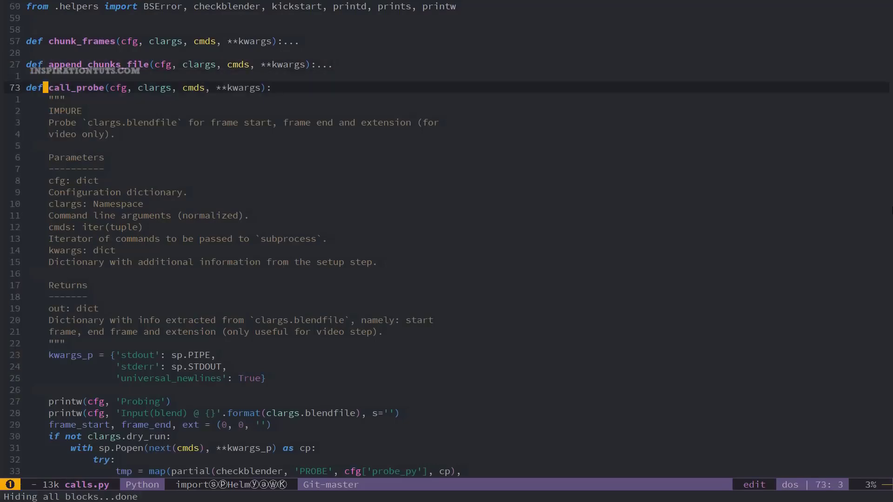
pyautogui.press('z')
pyautogui.press('m')
# - Unfold the call function, move to the end of the file, and switch to the Cmder terminal
pyautogui.press('Down')
pyautogui.press('Down')
pyautogui.press('Down')
pyautogui.press('Down')
pyautogui.press('Down')
pyautogui.press('Down')
pyautogui.press('Down')
pyautogui.press('Down')
pyautogui.press('Down')
pyautogui.press('Down')
pyautogui.press('Down')
pyautogui.press('Down')
pyautogui.press('z')
pyautogui.press('o')
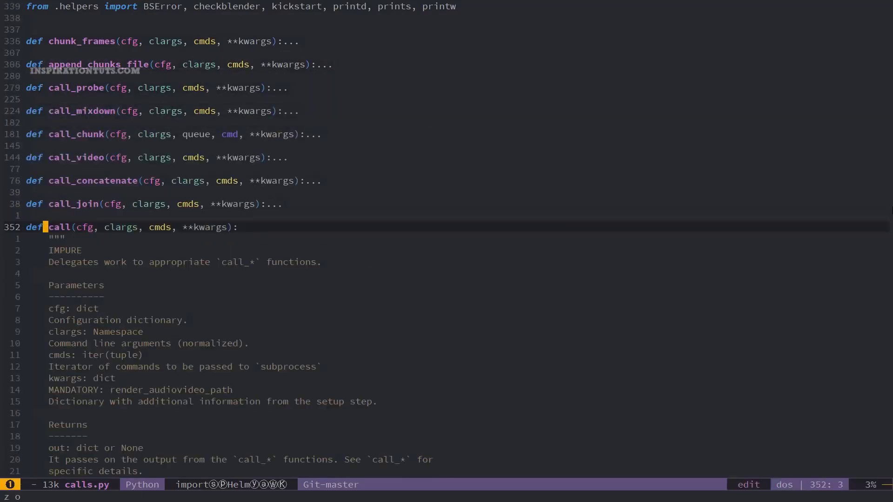
pyautogui.press('Down')
pyautogui.hotkey('ctrl', 'd')
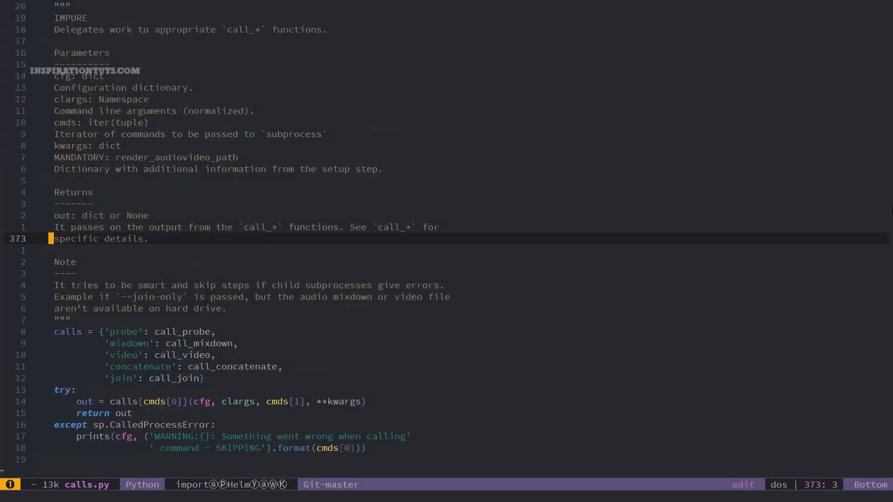
pyautogui.press('Down')
pyautogui.press('Down')
pyautogui.press('Down')
pyautogui.press('Down')
pyautogui.press('Down')
pyautogui.press('Down')
pyautogui.press('Down')
pyautogui.press('Down')
pyautogui.press('Down')
pyautogui.press('Down')
pyautogui.press('Down')
pyautogui.press('Down')
pyautogui.press('Down')
pyautogui.press('Down')
pyautogui.press('Down')
pyautogui.press('Down')
pyautogui.press('Down')
pyautogui.press('Down')
pyautogui.press('Down')
pyautogui.press('Down')
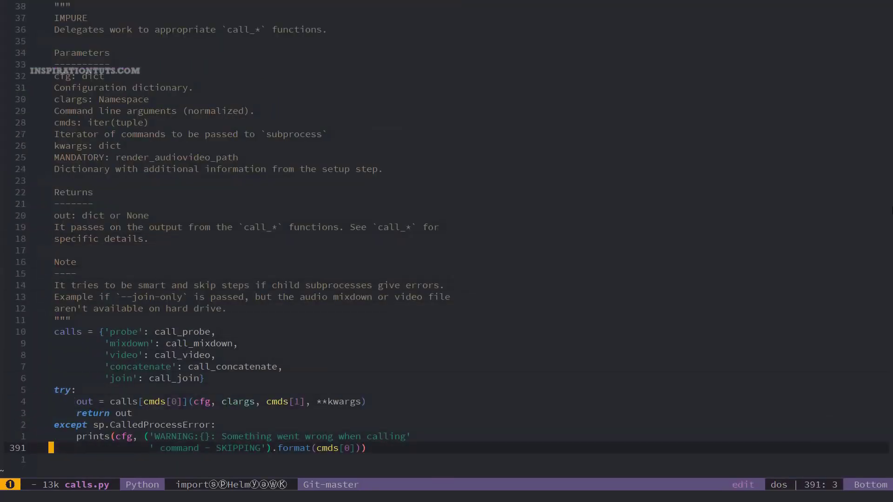
pyautogui.press('Up')
pyautogui.press('Up')
pyautogui.press('Up')
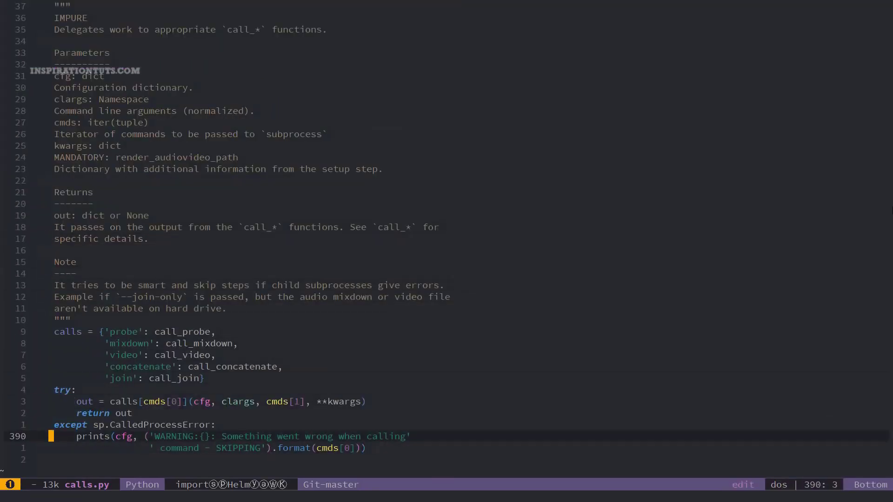
pyautogui.hotkey('alt', 'Tab')
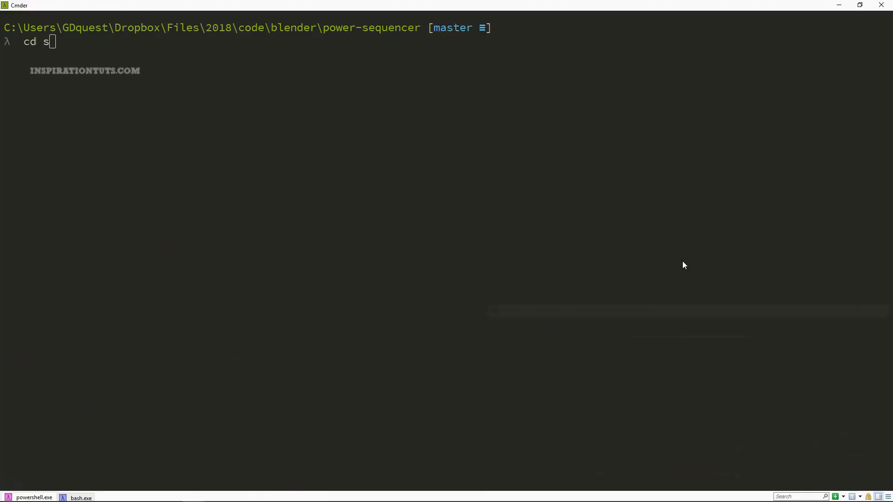
# - Move strip 037 down to channel 5, then back up to channel 7
pyautogui.press('Tab')
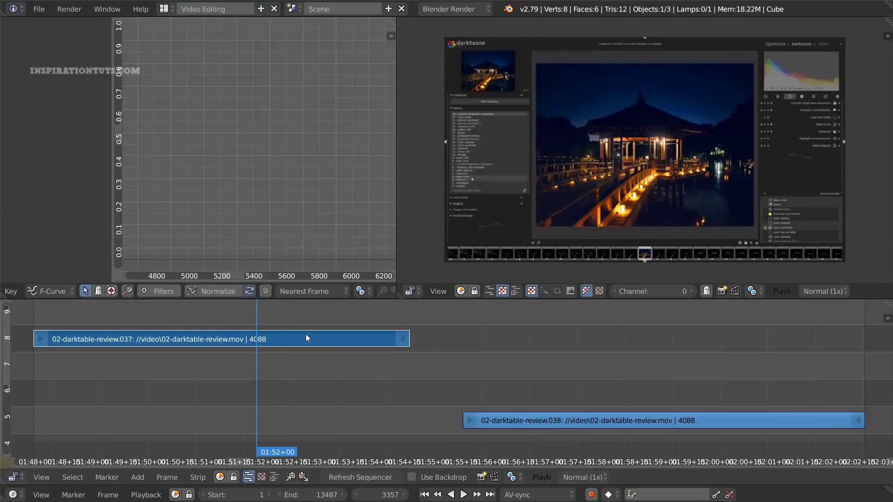
pyautogui.moveTo(305, 338); pyautogui.dragTo(300, 420)
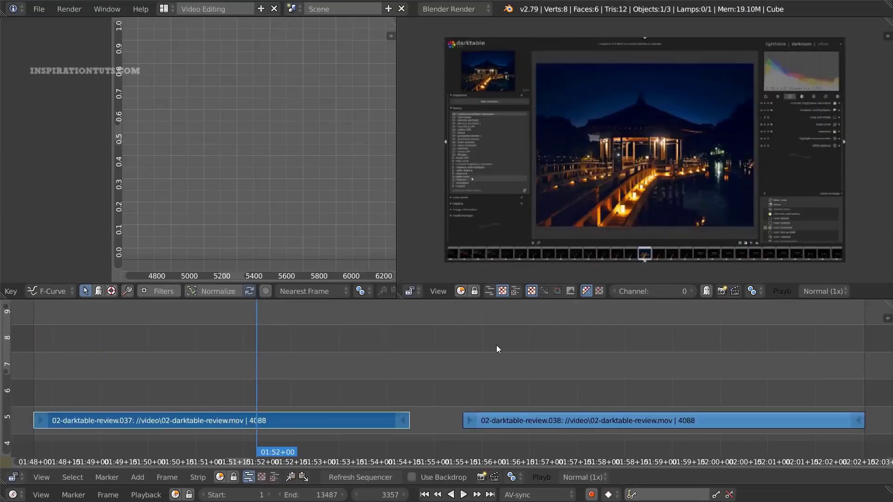
pyautogui.moveTo(392, 413); pyautogui.dragTo(383, 366)
# - Try Swap Strips and the Alt+E / Alt+Q selections, then undo all the trial edits
pyautogui.press('space')
pyautogui.press('Return')
pyautogui.hotkey('ctrl', 'z')
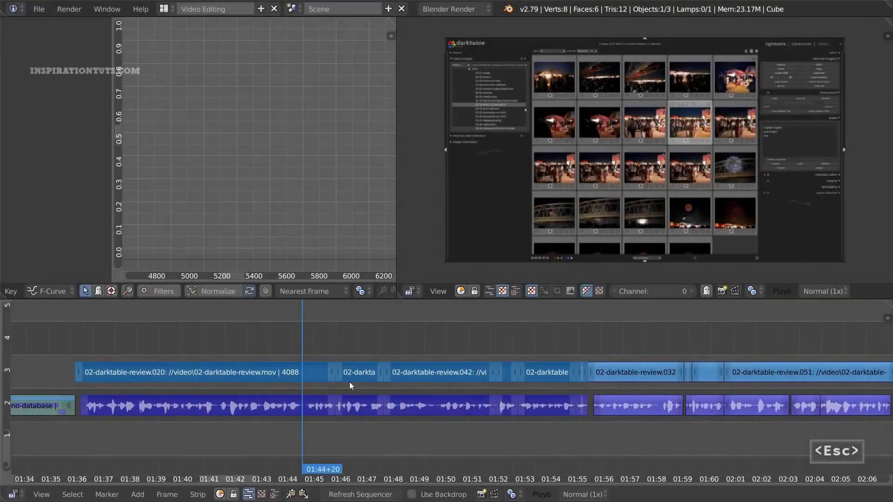
pyautogui.hotkey('alt', 'e')
pyautogui.hotkey('ctrl', 'z')
pyautogui.hotkey('ctrl', 'z')
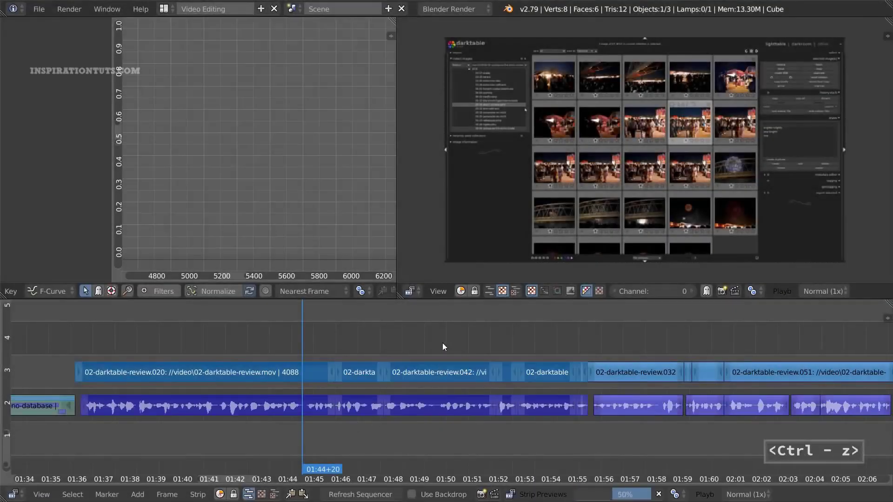
pyautogui.hotkey('alt', 'q')
pyautogui.hotkey('ctrl', 'z')
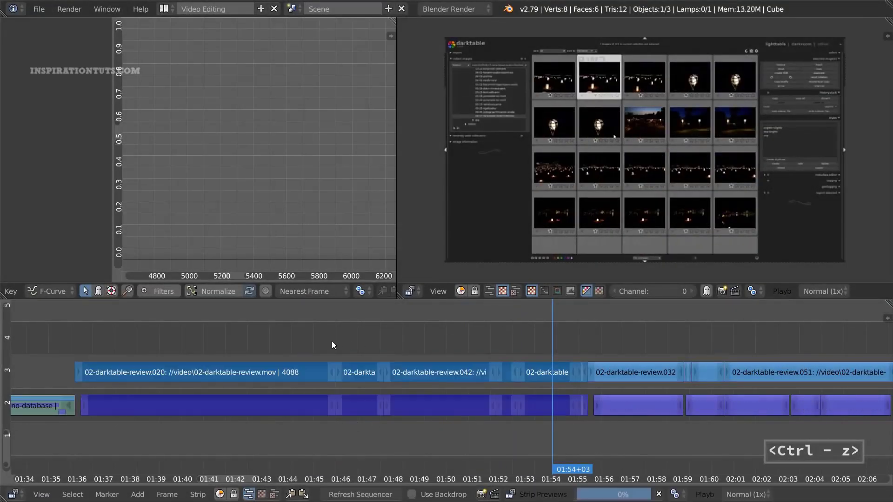
pyautogui.hotkey('ctrl', 'z')
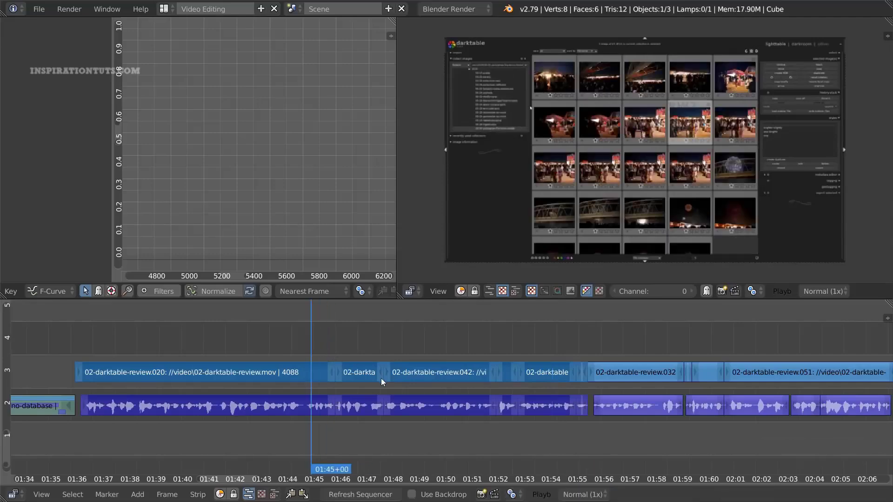
pyautogui.hotkey('ctrl', 'z')
pyautogui.hotkey('ctrl', 'z')
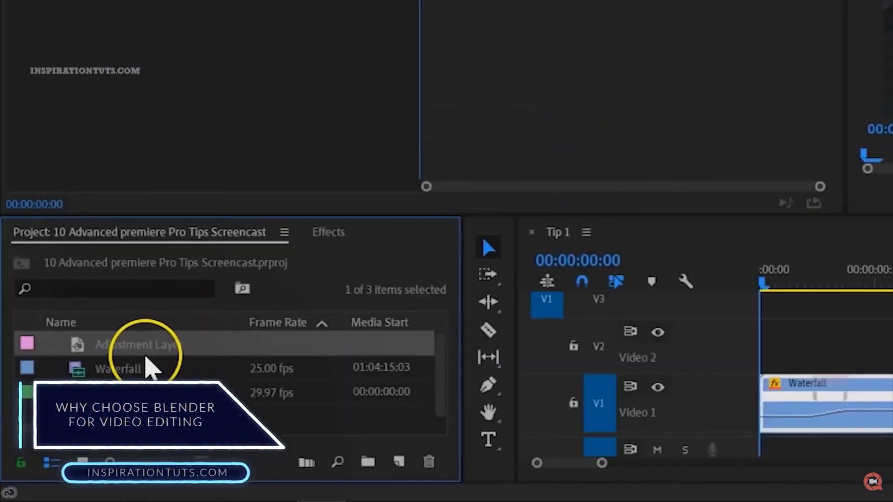
# - Put an Adjustment Layer on V2 above Waterfall, apply Transform to it, and keyframe the rubber band
pyautogui.moveTo(146, 356); pyautogui.dragTo(768, 342)
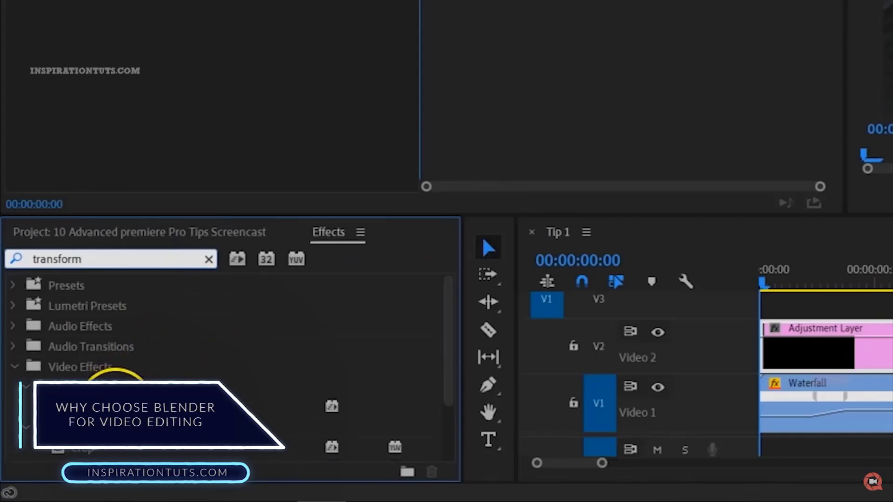
pyautogui.moveTo(113, 394); pyautogui.dragTo(567, 348)
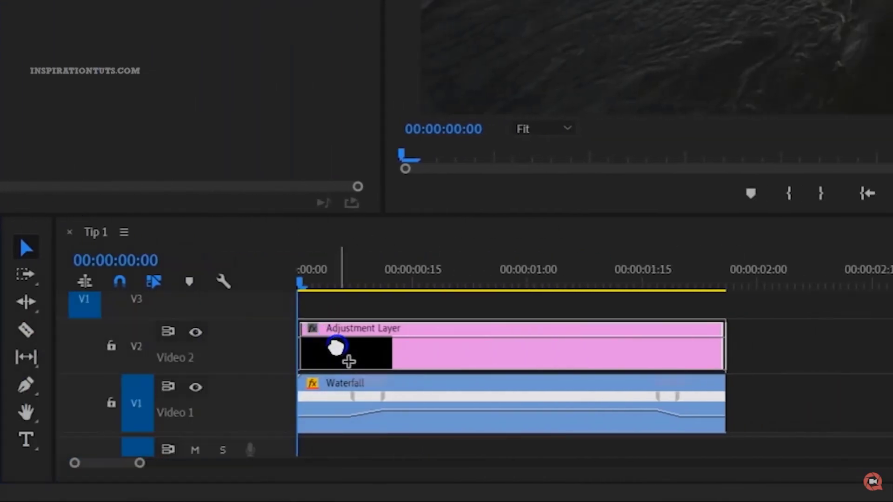
pyautogui.moveTo(335, 348); pyautogui.dragTo(338, 350)
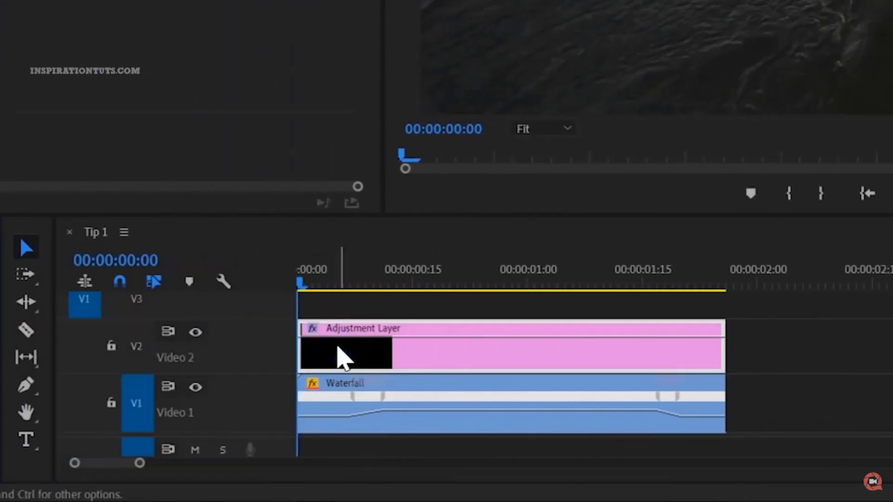
pyautogui.keyDown('ctrl'); pyautogui.click(541, 418); pyautogui.keyUp('ctrl')
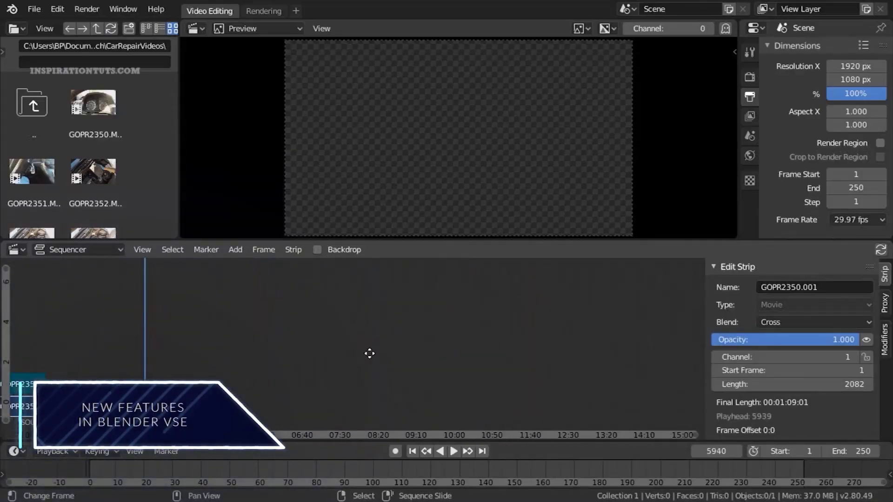
# - Zoom out, move the playhead to frame 108878, and start editing the Text strip's wording
pyautogui.scroll(-3, 514, 373)
pyautogui.scroll(-2, 514, 374)
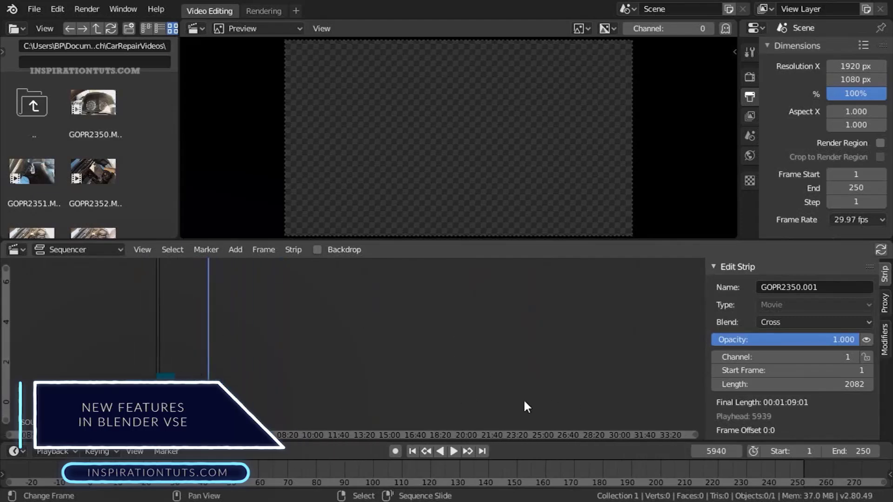
pyautogui.hscroll(-4, 365, 375)
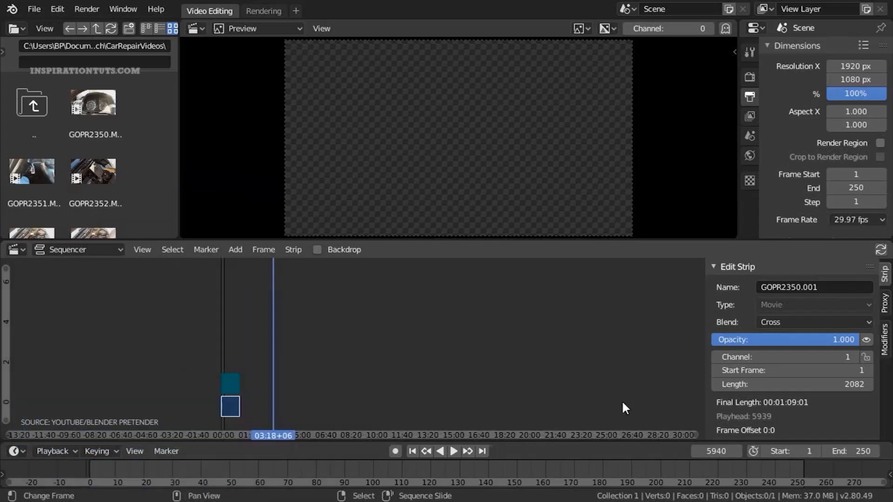
pyautogui.hscroll(6, 429, 337)
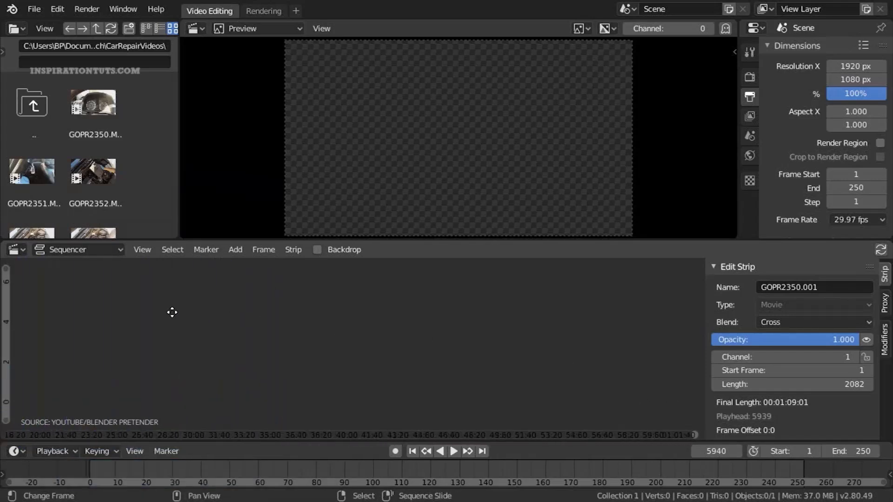
pyautogui.click(578, 406)
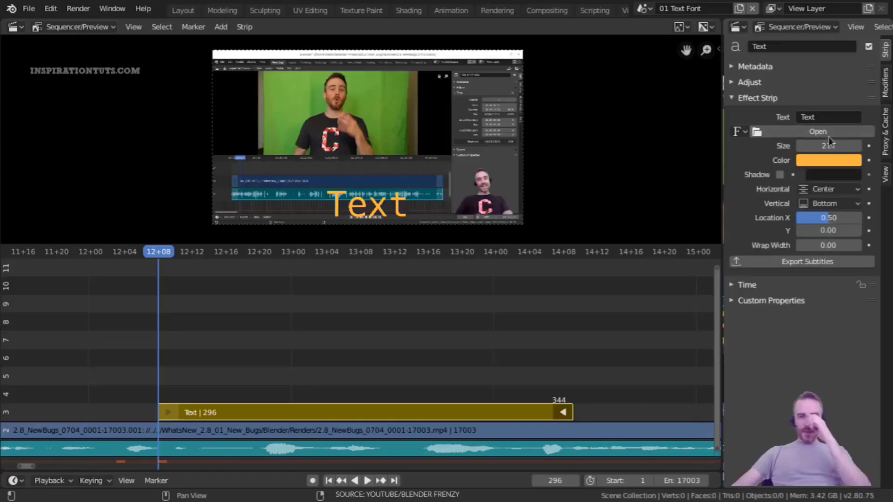
pyautogui.click(822, 119)
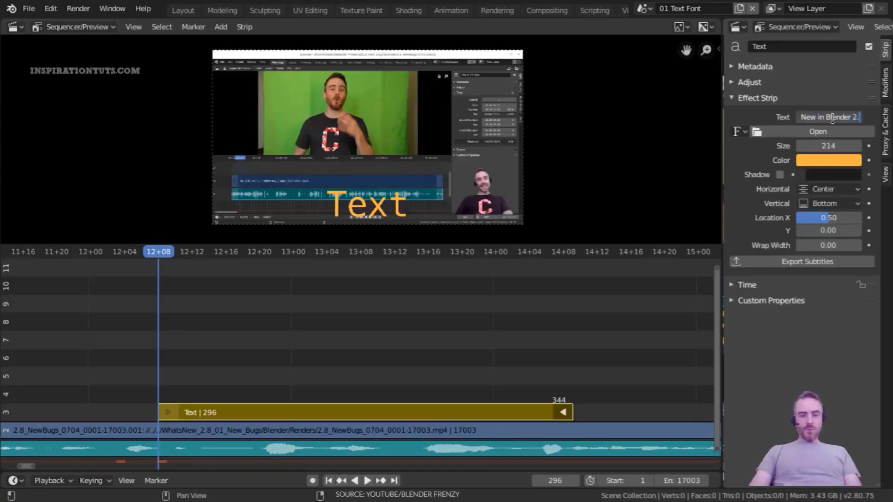
# - Set the title to 'What's New in Blender 2.8?' at size 112, trying a shadow then removing it
pyautogui.write('?')
pyautogui.press('Return')
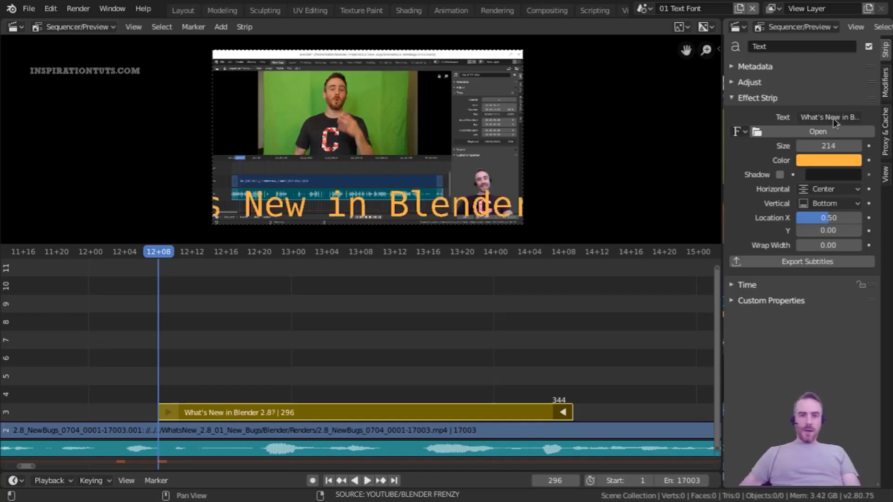
pyautogui.moveTo(828, 145); pyautogui.dragTo(790, 146)
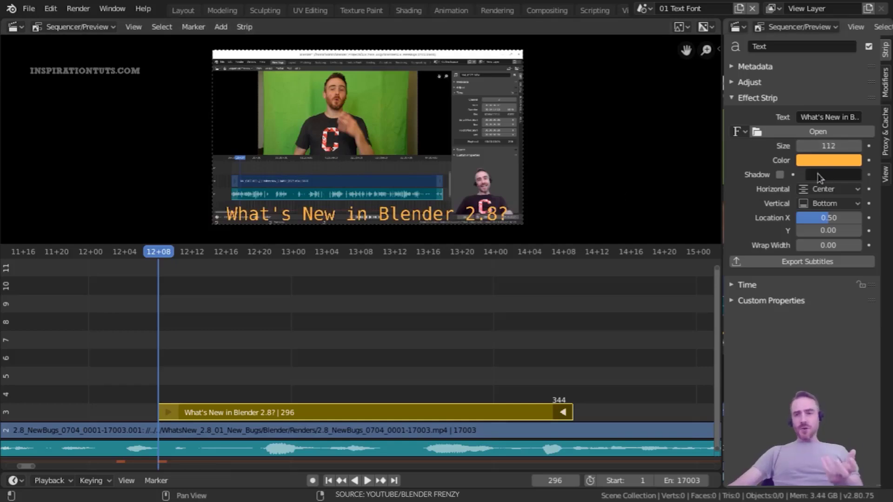
pyautogui.click(781, 174)
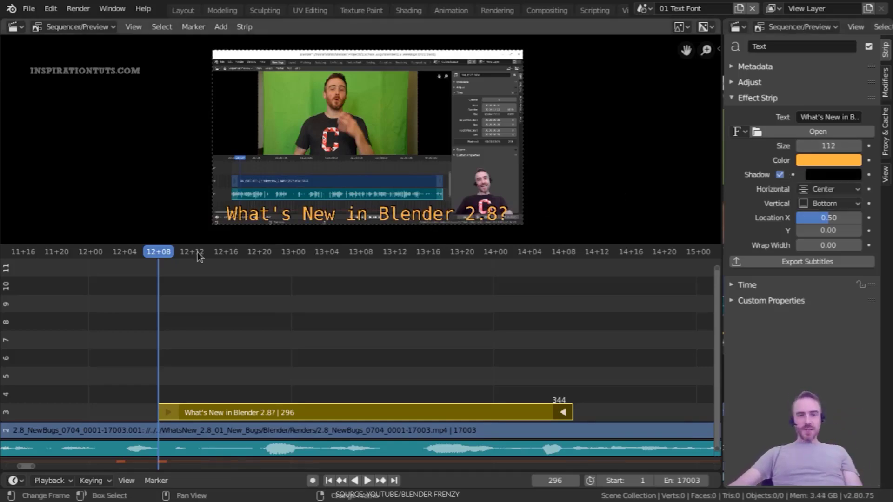
pyautogui.moveTo(309, 246); pyautogui.dragTo(325, 335)
pyautogui.scroll(5, 343, 198)
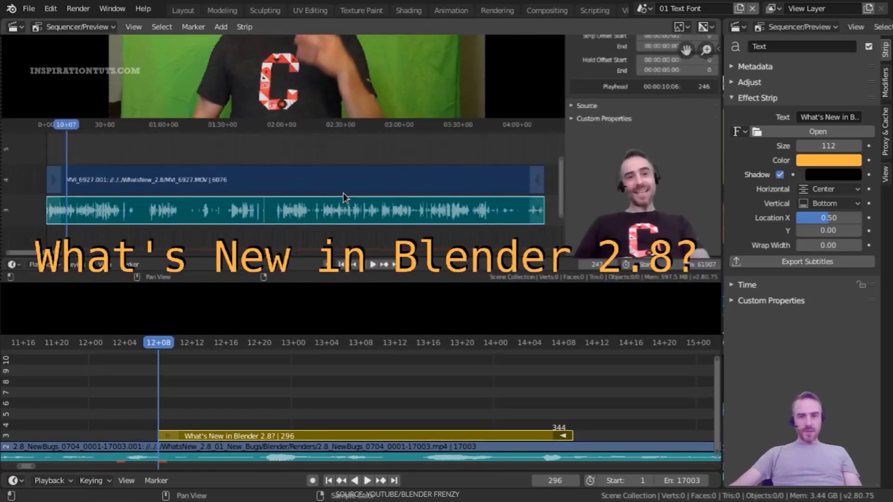
pyautogui.click(780, 175)
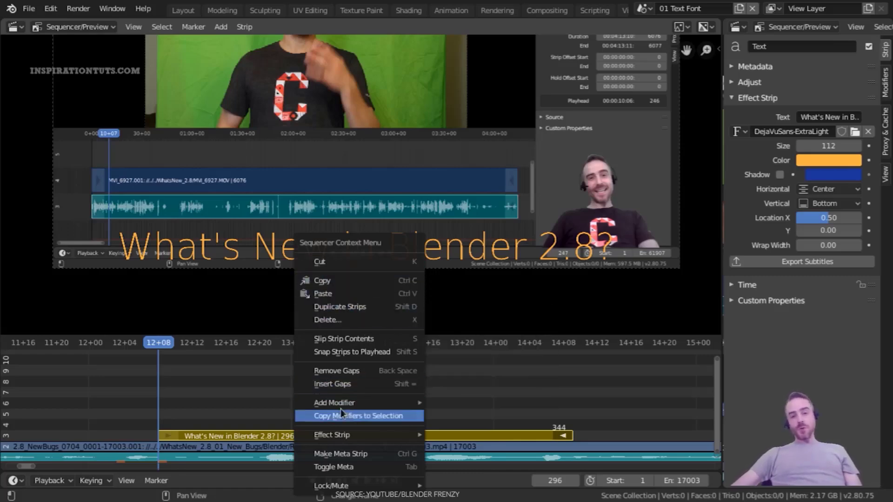
pyautogui.moveTo(335, 404)
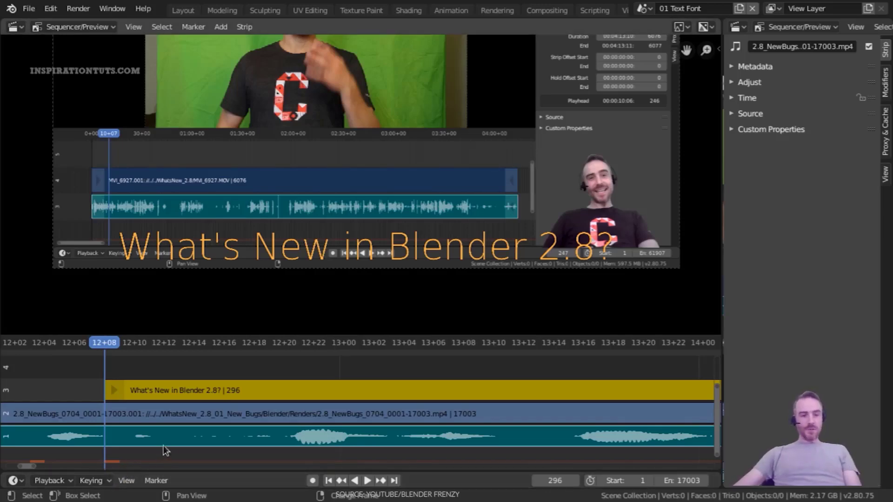
# - Step forward one frame, then play the edit past the title strip and stop it
pyautogui.press('Right')
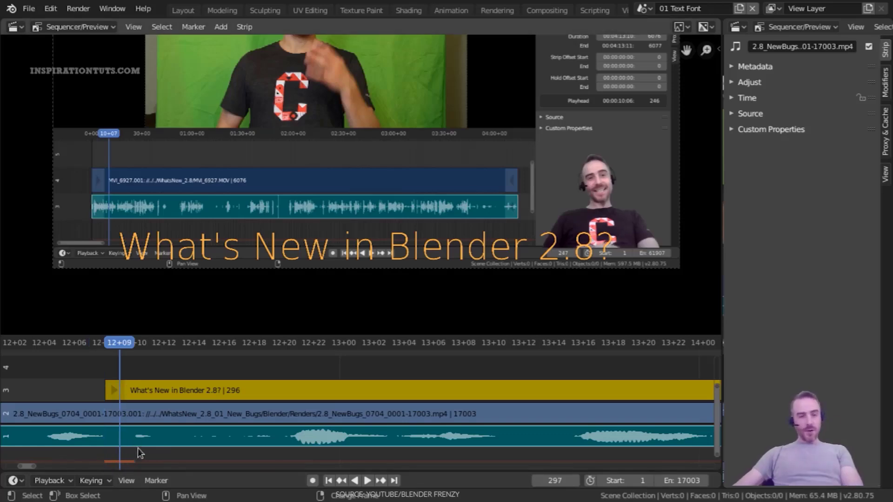
pyautogui.press('space')
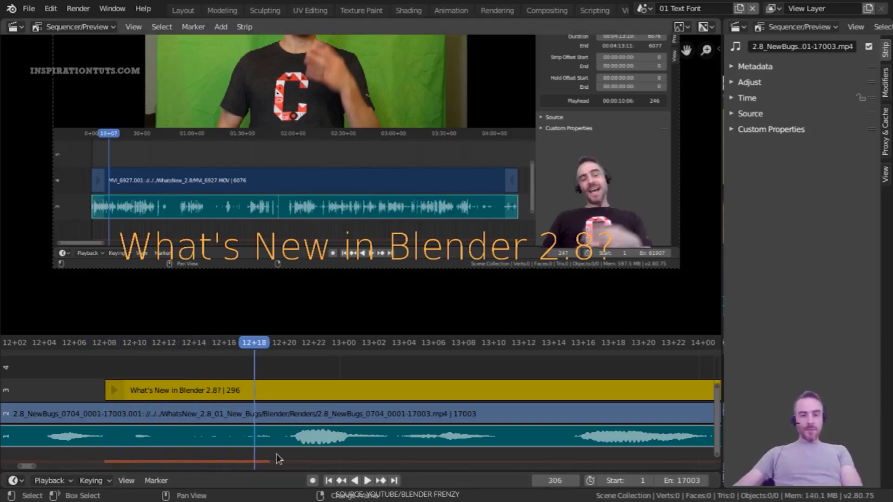
pyautogui.scroll(-4, 506, 456)
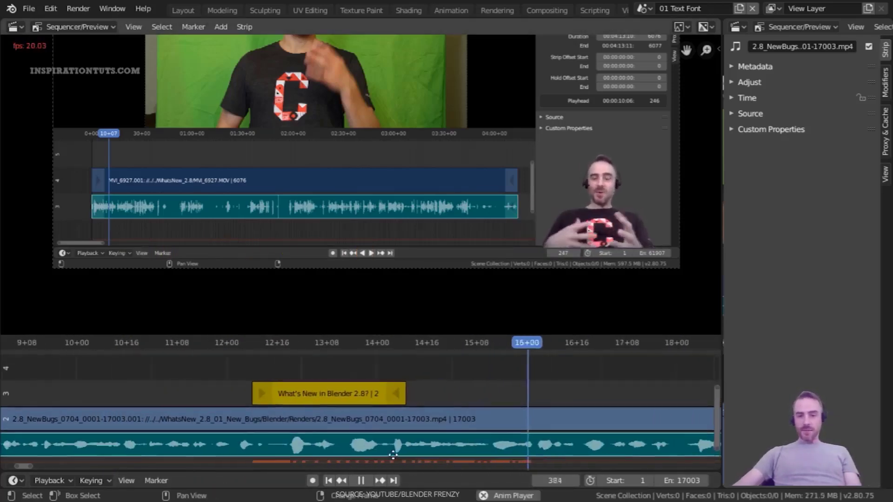
pyautogui.press('space')
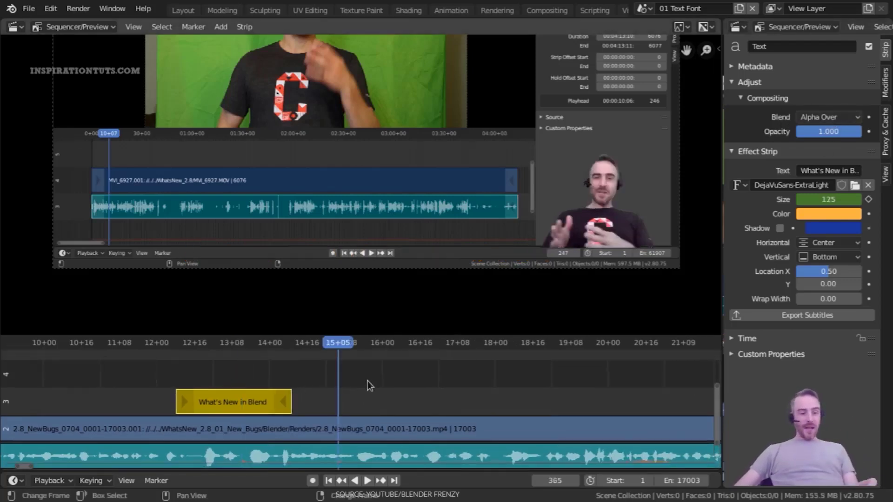
# - Add a new text strip at the playhead and enlarge its text to size 174
pyautogui.hotkey('shift', 'a')
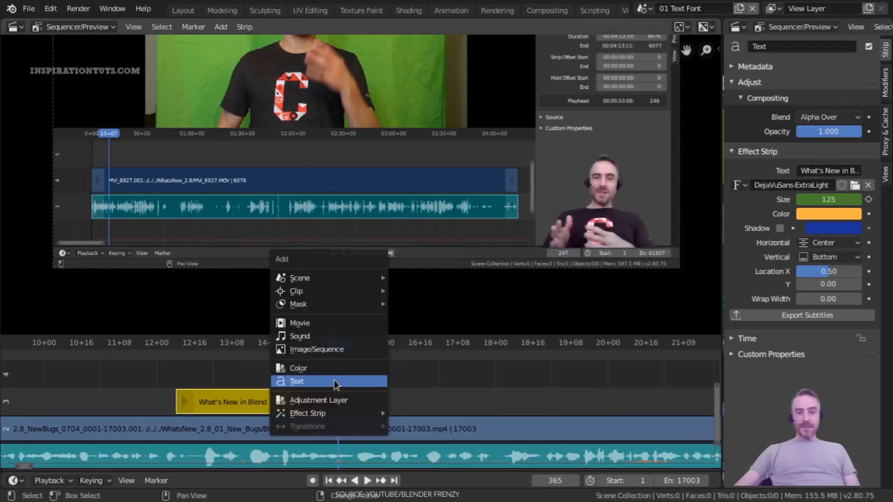
pyautogui.click(337, 382)
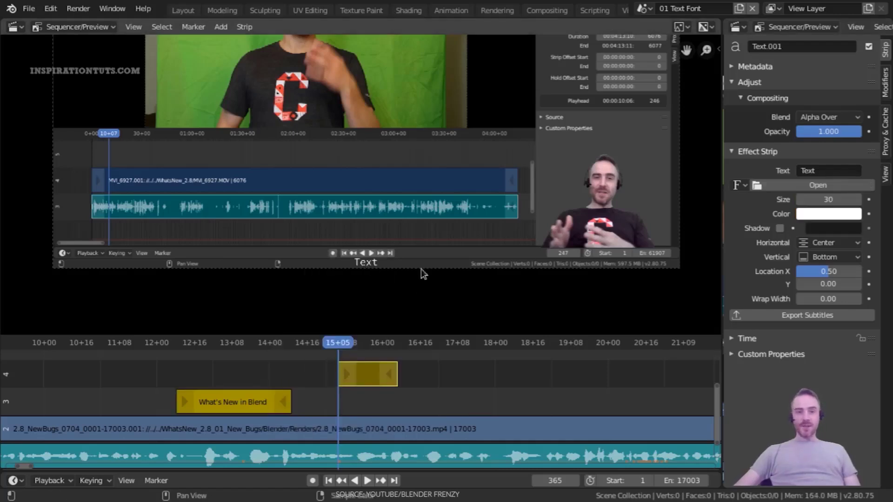
pyautogui.moveTo(828, 199); pyautogui.dragTo(865, 199)
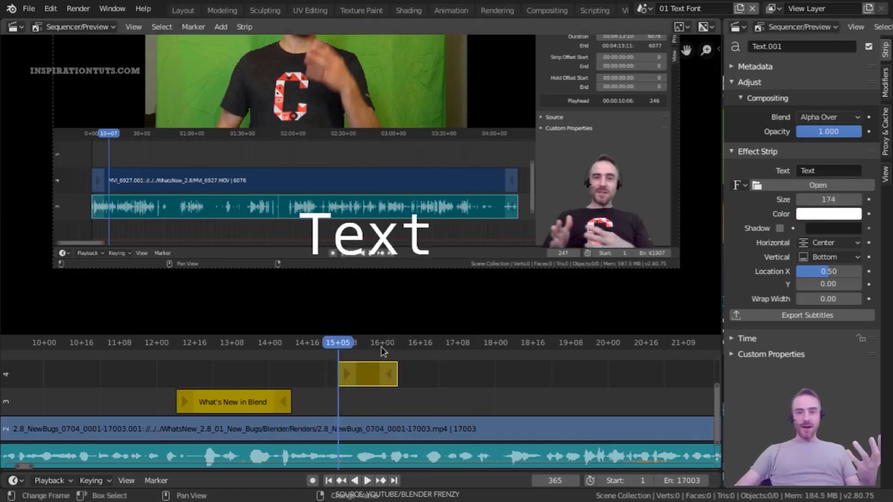
# - Add the logo title animation as an image strip at frame 399
pyautogui.hscroll(5, 378, 380)
pyautogui.click(354, 387)
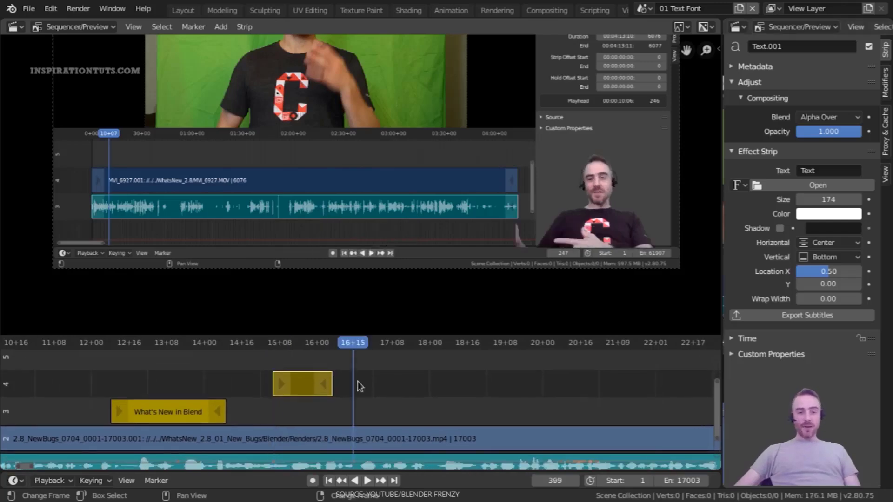
pyautogui.hotkey('shift', 'a')
pyautogui.click(299, 349)
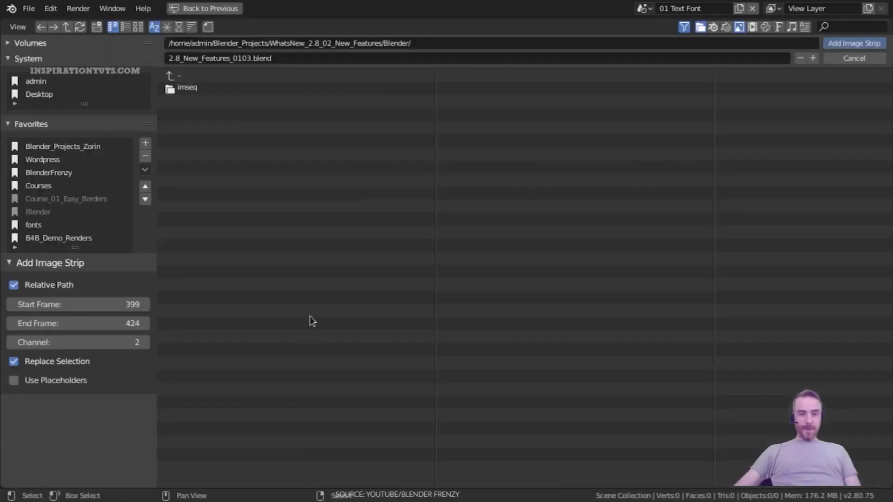
pyautogui.doubleClick(312, 385)
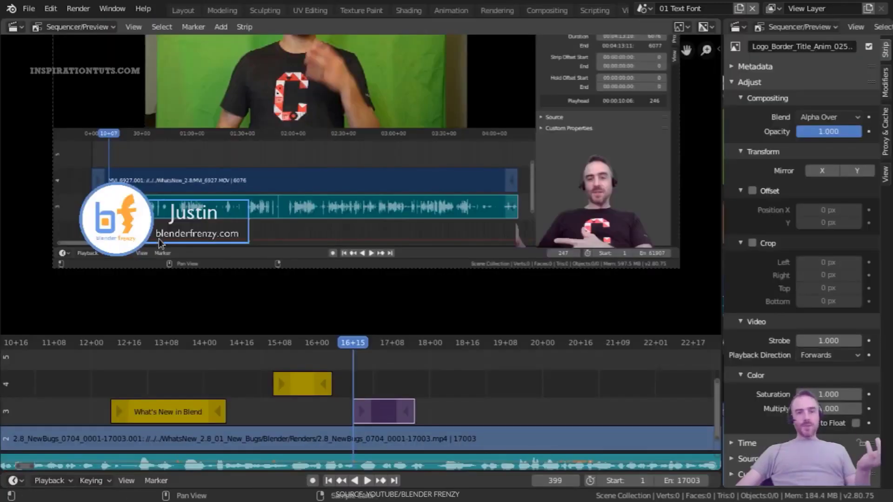
# - Try the logo strip's blend as Replace, then Over Drop, and settle on Alpha Over
pyautogui.click(832, 121)
pyautogui.click(743, 133)
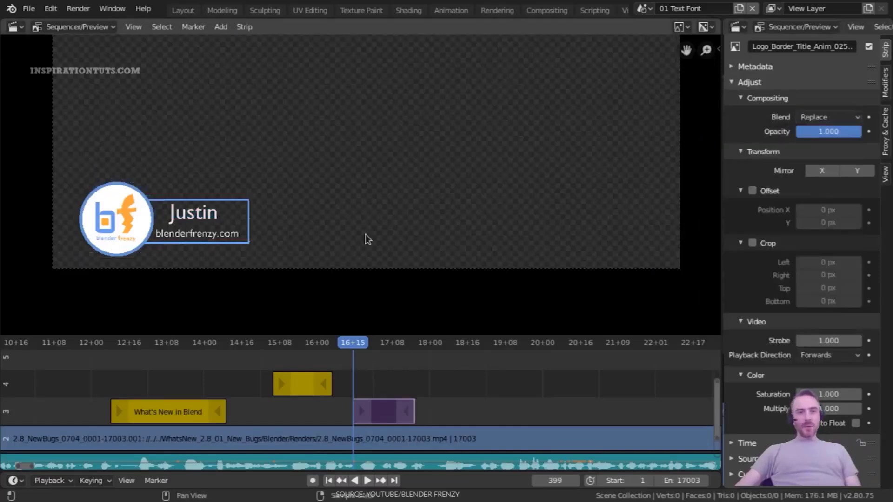
pyautogui.click(827, 117)
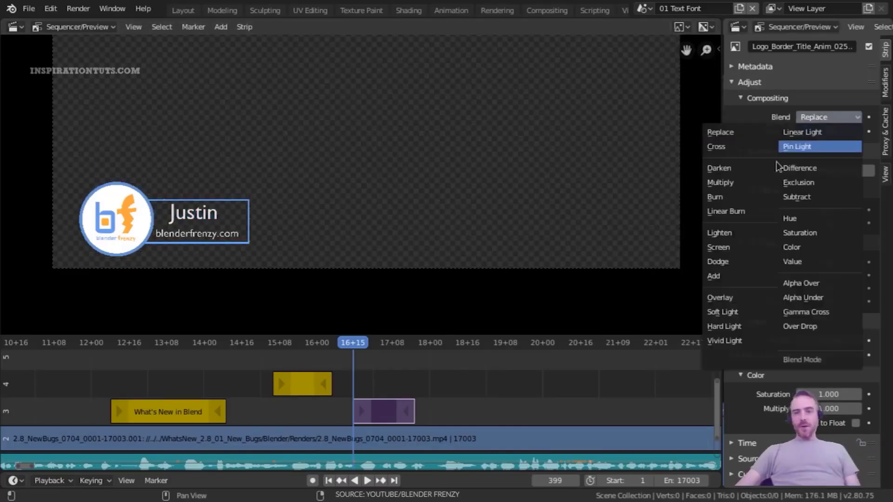
pyautogui.click(804, 327)
pyautogui.click(828, 117)
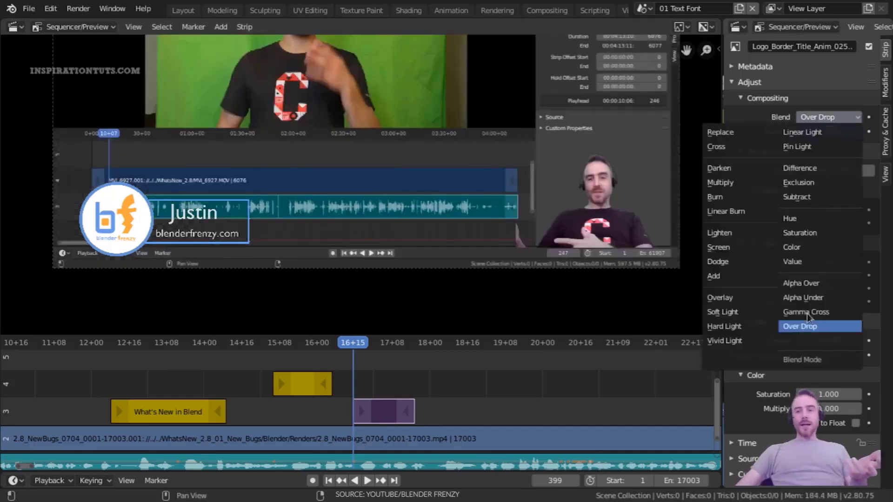
pyautogui.click(813, 283)
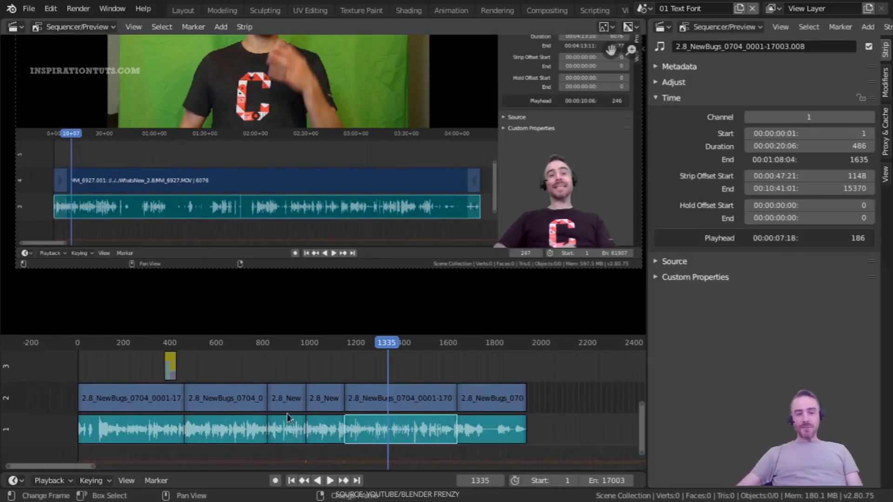
# - Select the channel 2 clip, switch the timeline to timecode, and scrub through the edit
pyautogui.click(370, 400)
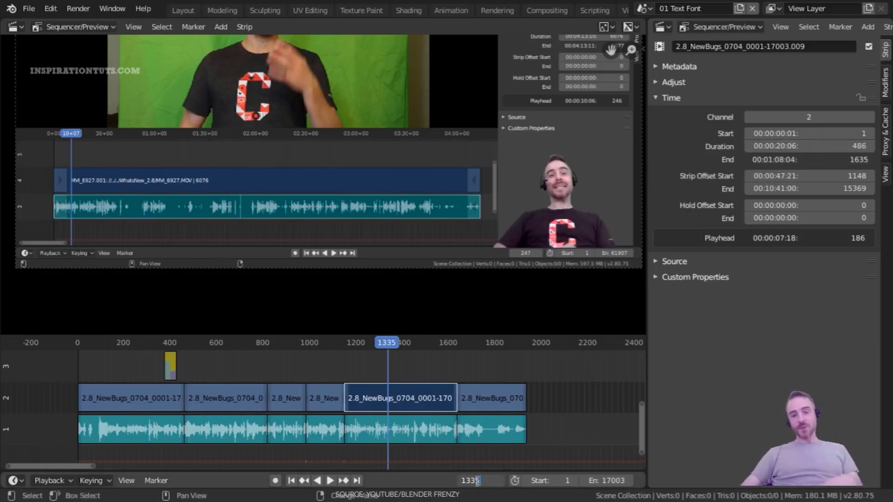
pyautogui.press('Return')
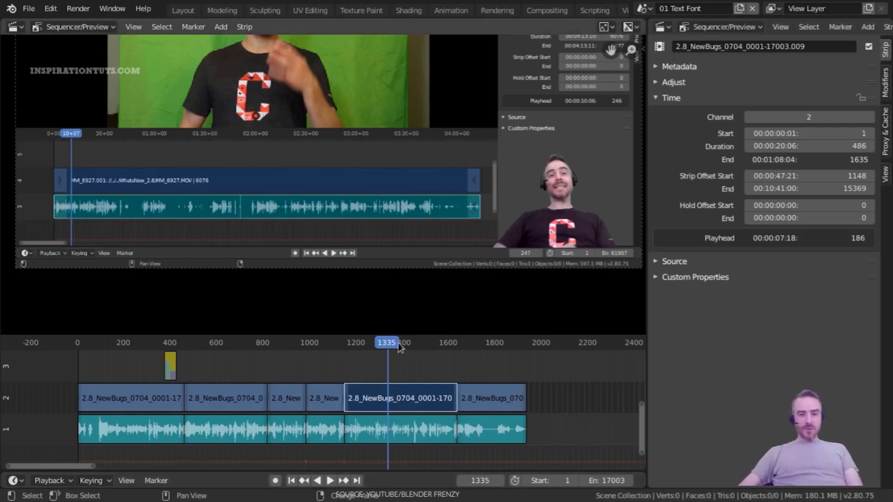
pyautogui.hotkey('ctrl', 't')
pyautogui.hotkey('ctrl', 't')
pyautogui.hotkey('ctrl', 't')
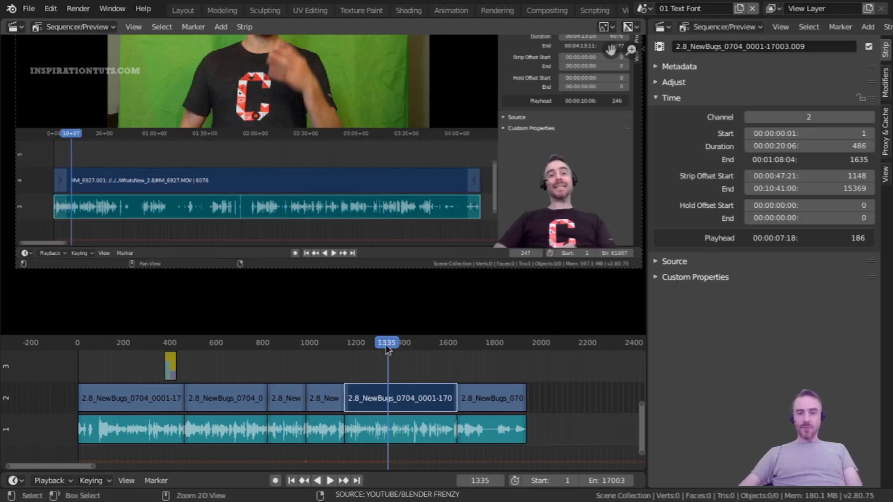
pyautogui.moveTo(344, 352); pyautogui.dragTo(360, 351)
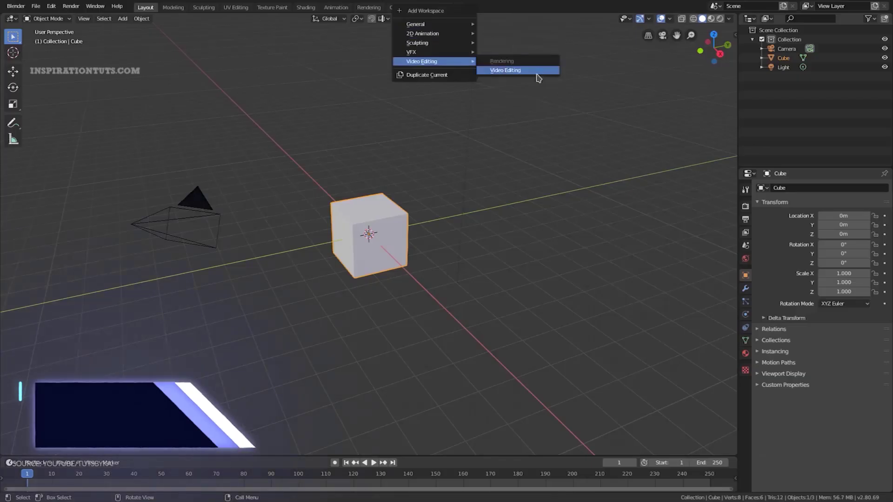
# - Add a Video Editing workspace, drop the gameplay video from the home folder into the sequencer, and enlarge the sequencer
pyautogui.click(536, 73)
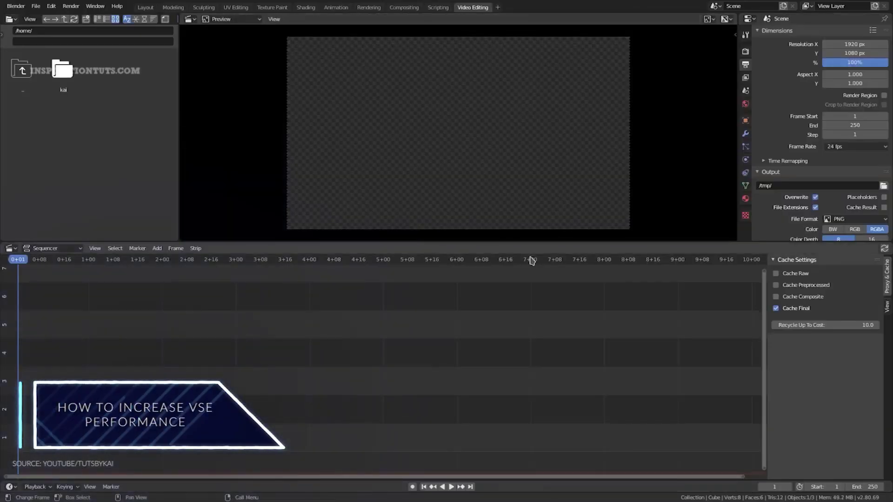
pyautogui.doubleClick(62, 69)
pyautogui.moveTo(116, 183); pyautogui.dragTo(297, 439)
pyautogui.moveTo(454, 242); pyautogui.dragTo(454, 209)
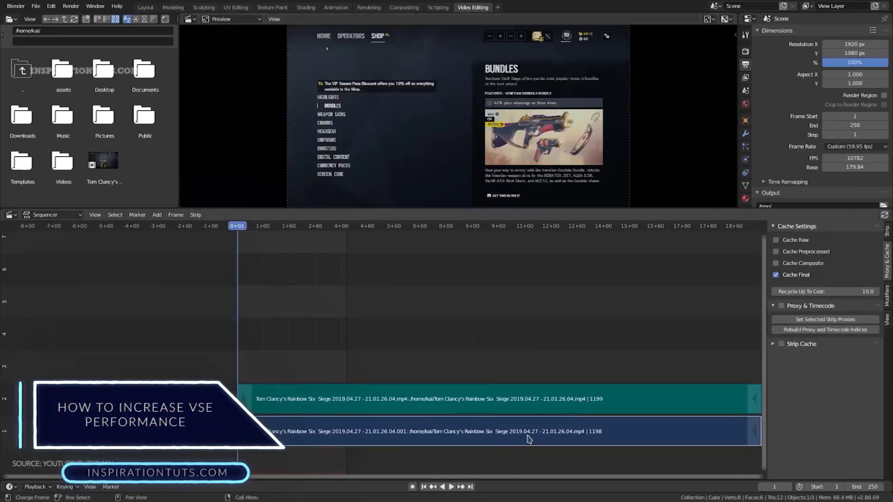
# - Select both video and audio strips and slide them earlier in time
pyautogui.press('a')
pyautogui.press('g')
pyautogui.press('Return')
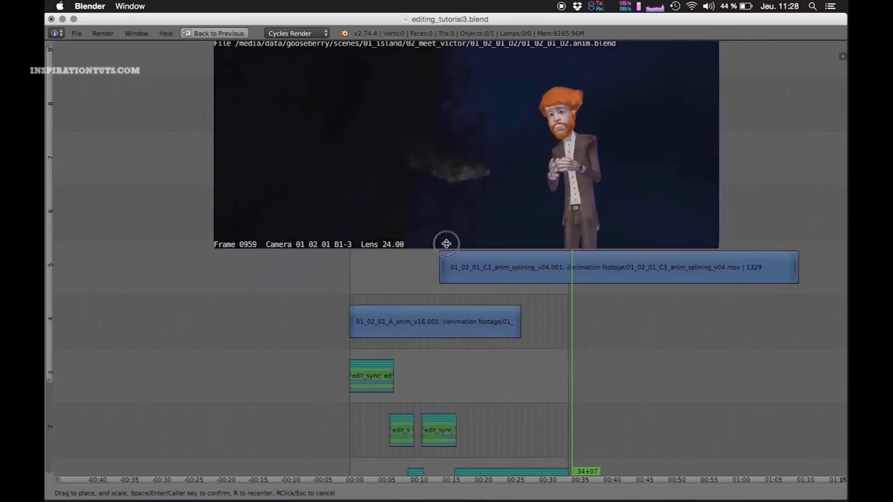
# - Confirm the shrunken backdrop preview above the strips, pan to them, and return to frame 315
pyautogui.click(448, 196)
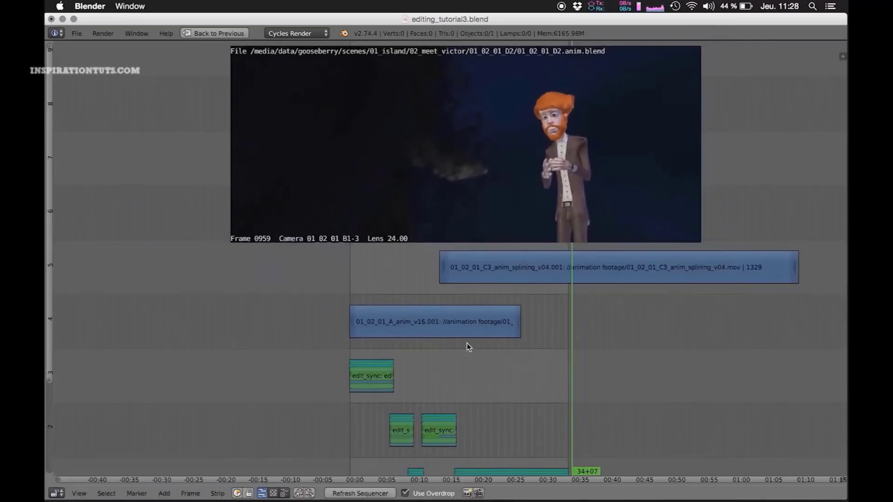
pyautogui.moveTo(470, 345); pyautogui.dragTo(583, 403)
pyautogui.click(392, 447)
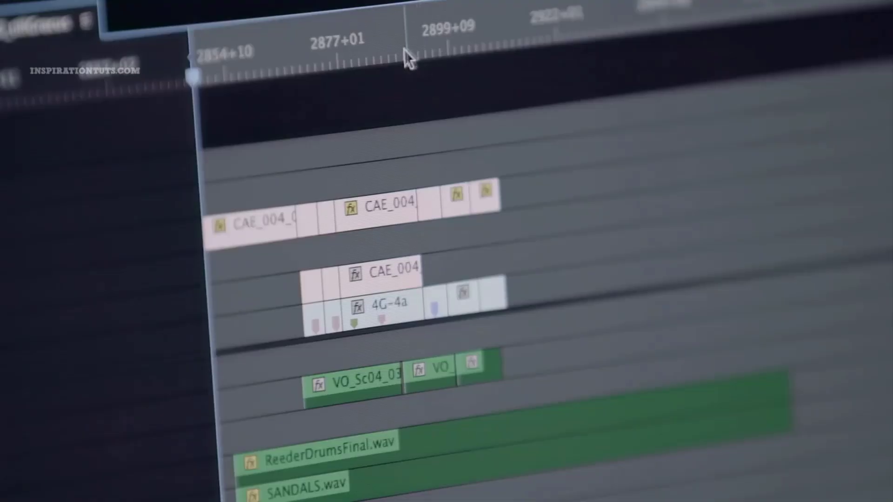
pyautogui.moveTo(484, 295); pyautogui.dragTo(505, 294)
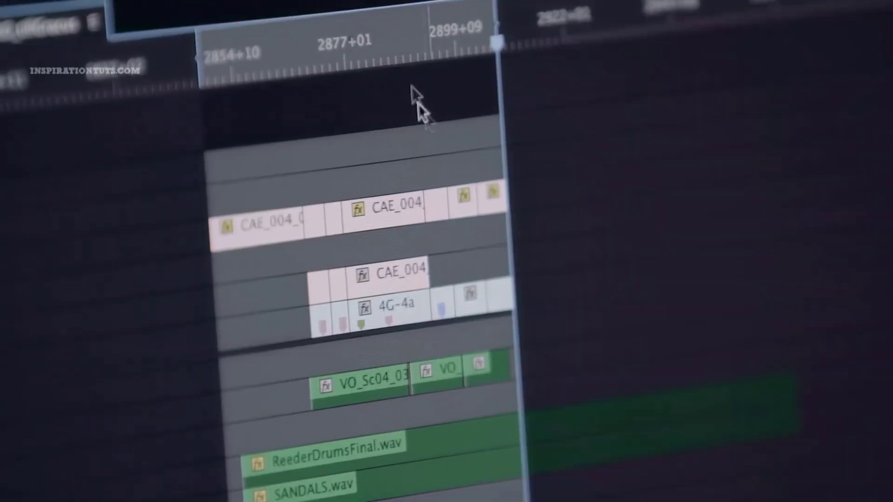
pyautogui.click(383, 30)
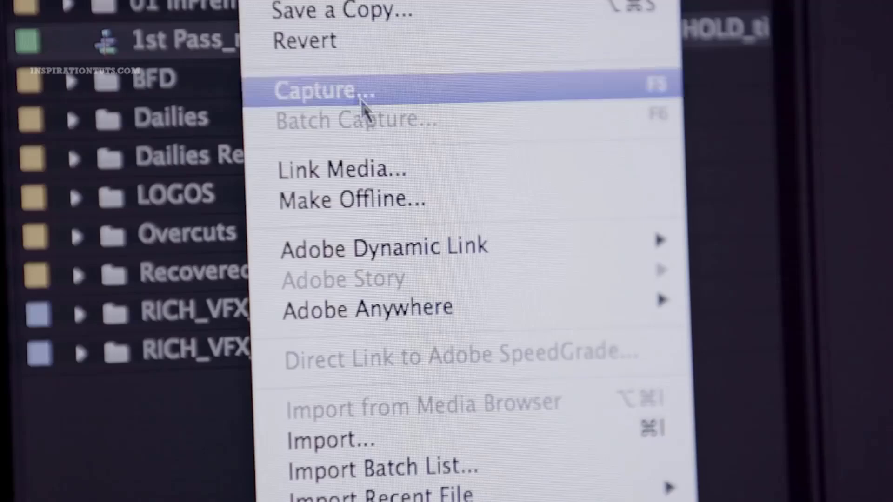
pyautogui.moveTo(344, 240)
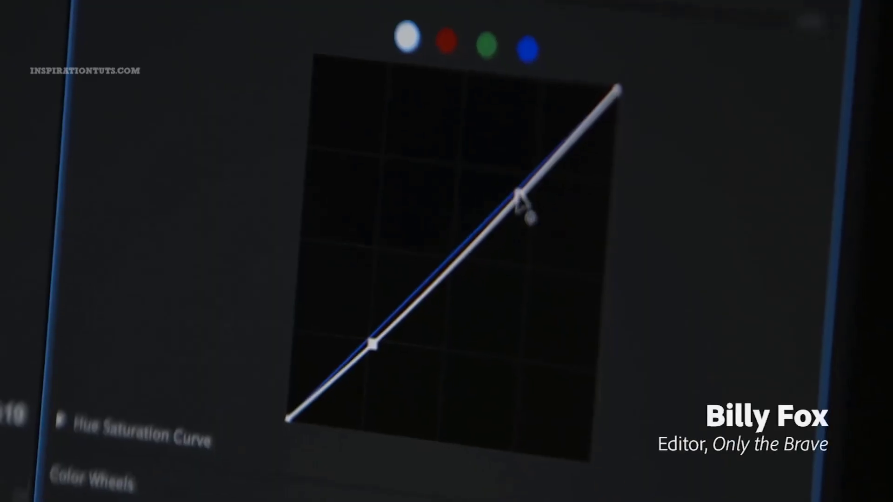
pyautogui.moveTo(517, 194)
pyautogui.mouseDown()
pyautogui.moveTo(514, 178)
pyautogui.moveTo(507, 183)
pyautogui.mouseUp()
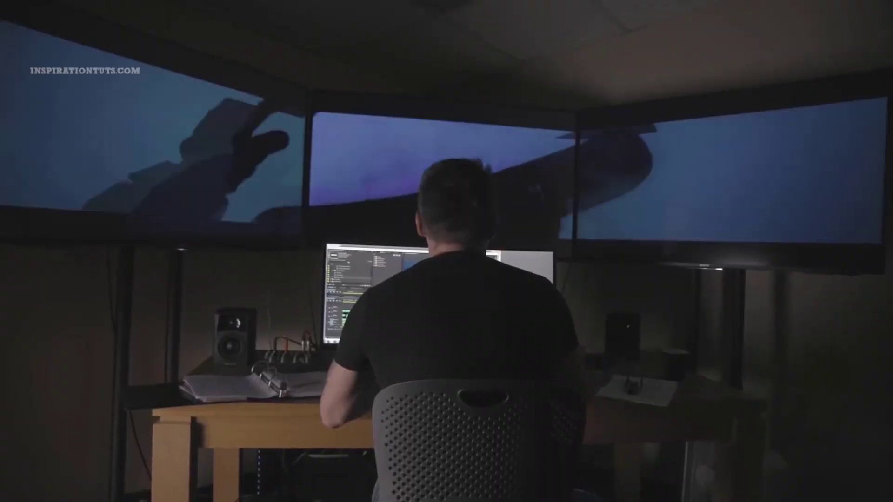